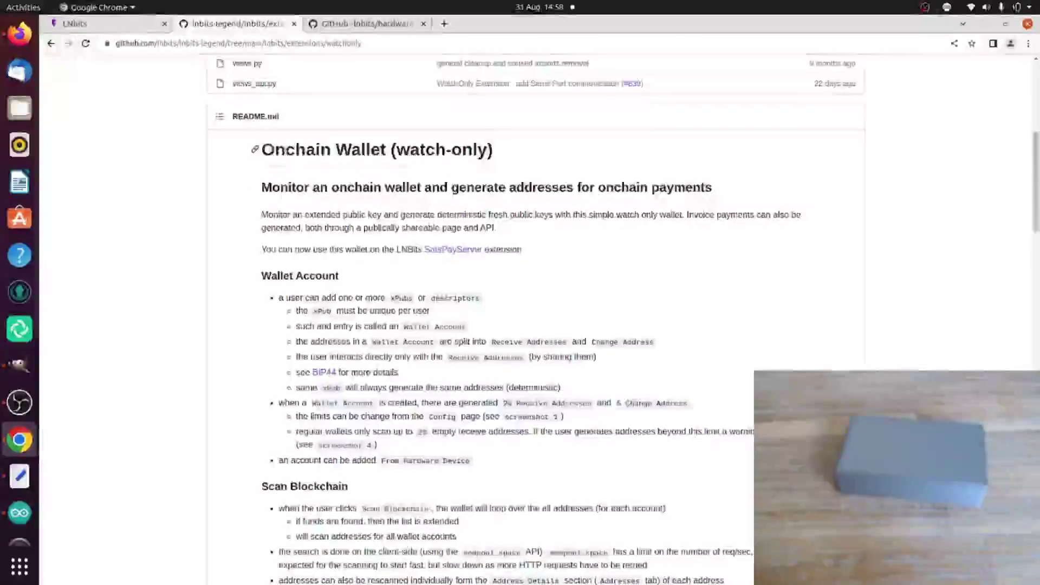
Step: Highlight 'Onchain Wallet' and 'watch-only' in the heading, skim the page, then go to the hardware-wallet repository
drag(276, 149, 386, 149)
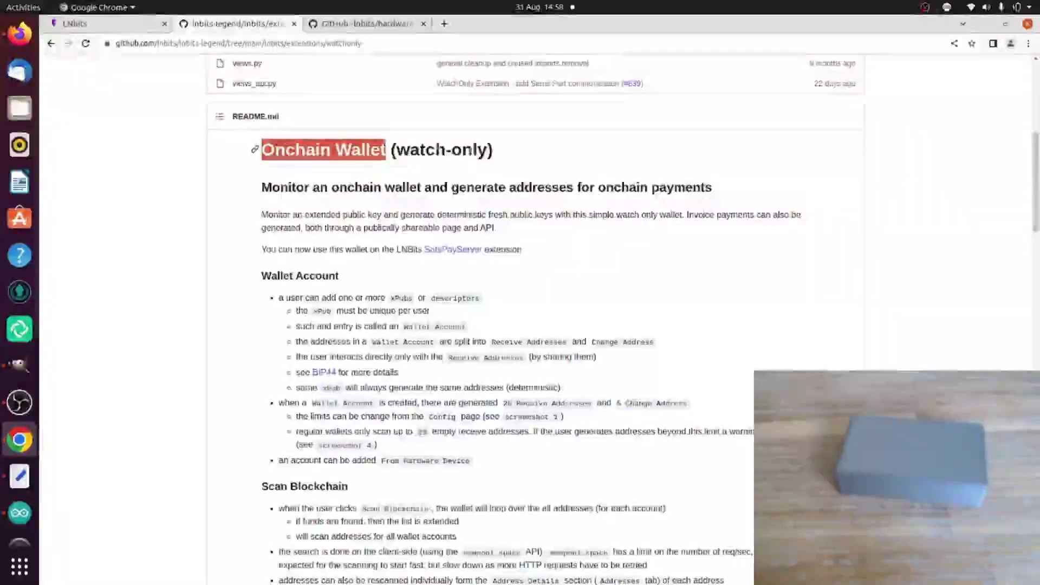
drag(487, 150, 399, 166)
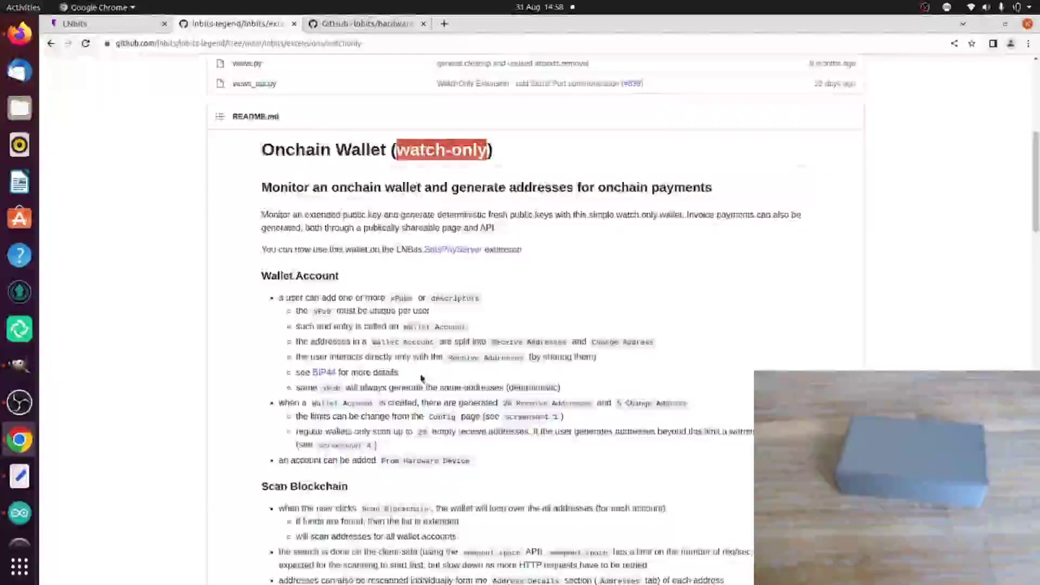
scroll(422, 378, down, 5)
scroll(422, 378, down, 15)
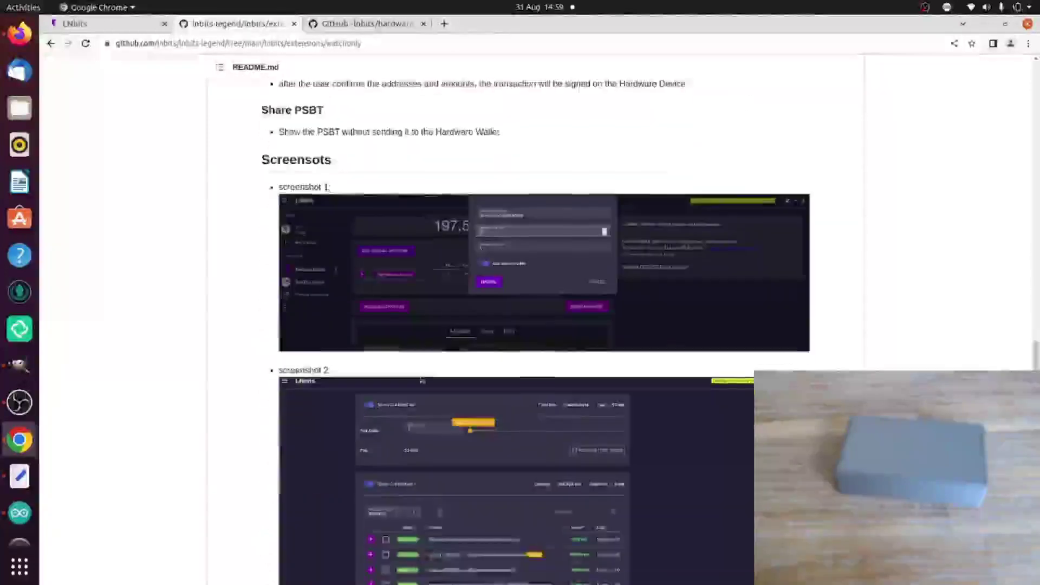
scroll(422, 378, down, 1)
scroll(422, 378, down, 5)
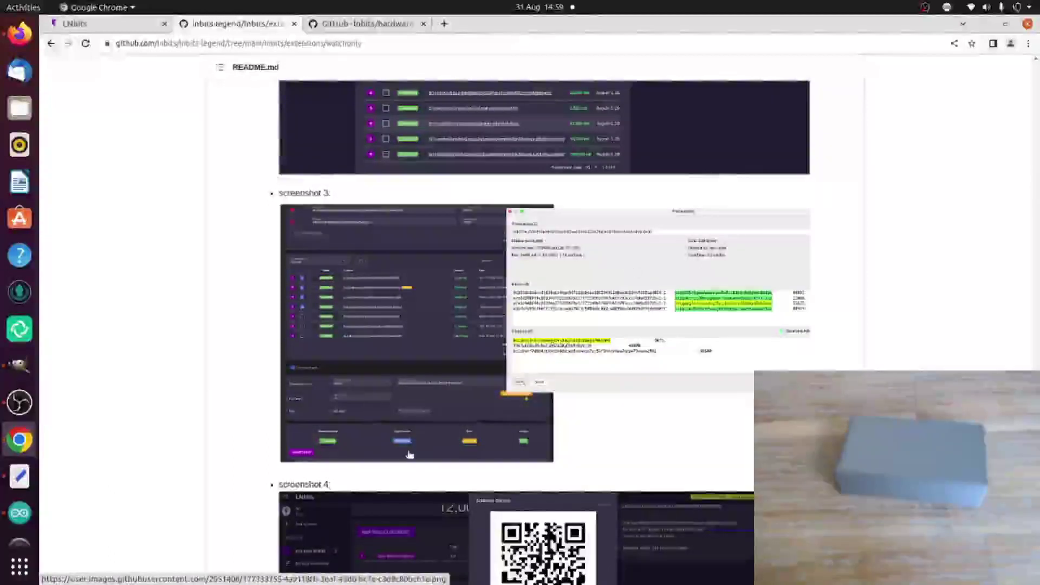
scroll(410, 455, down, 4)
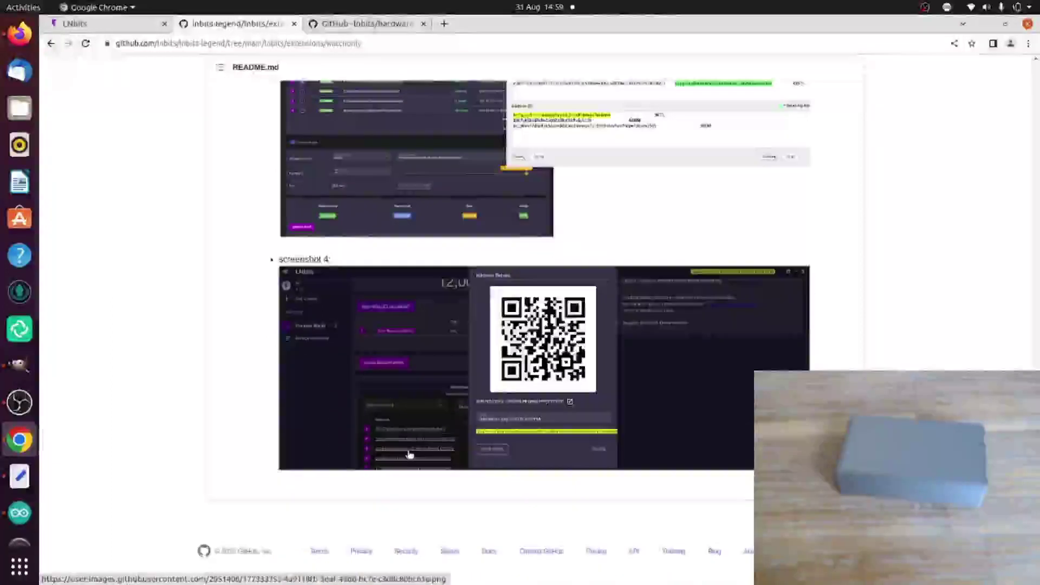
scroll(409, 455, up, 10)
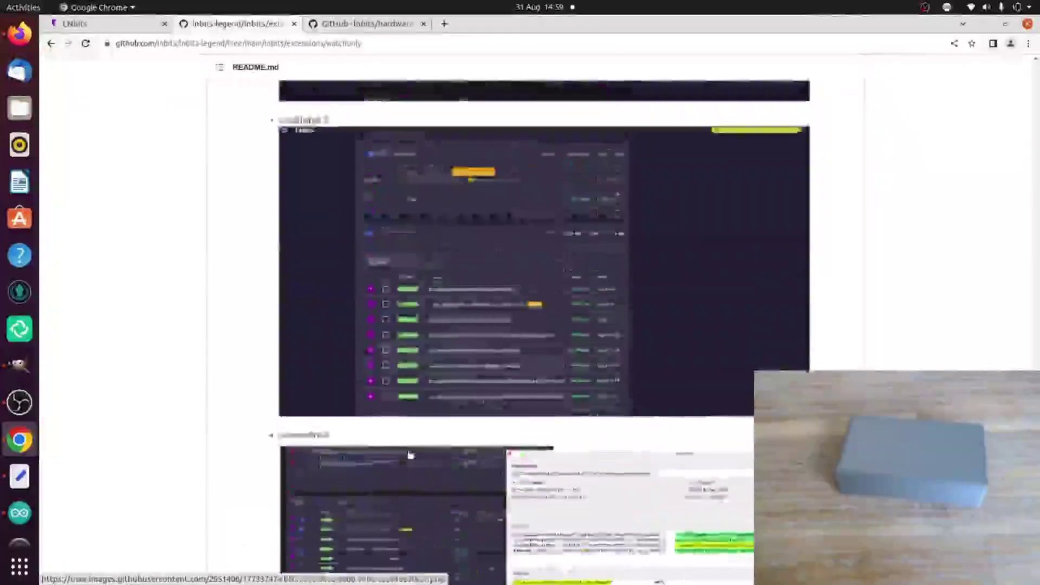
scroll(410, 454, up, 3)
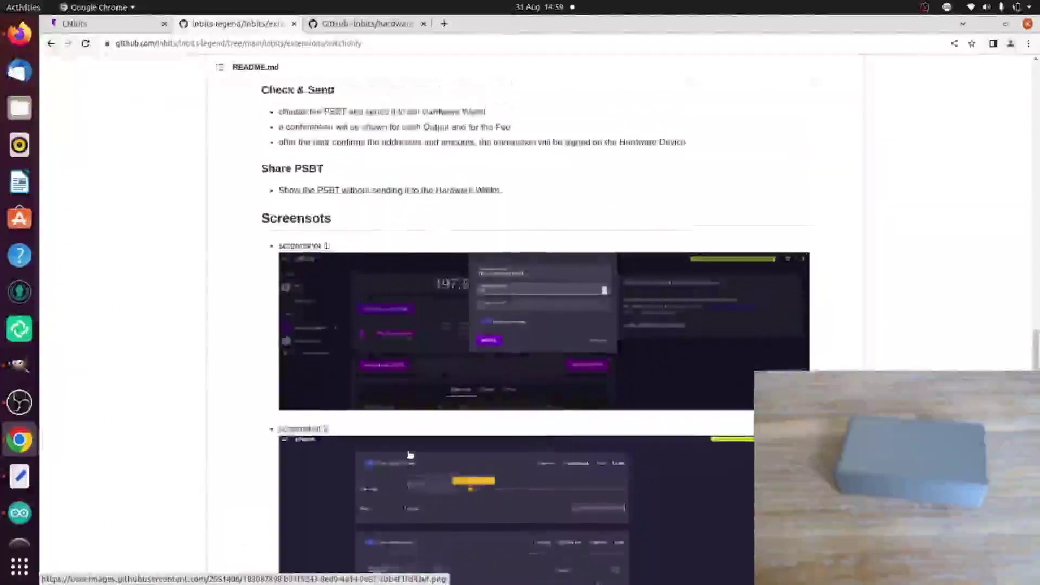
scroll(410, 454, down, 5)
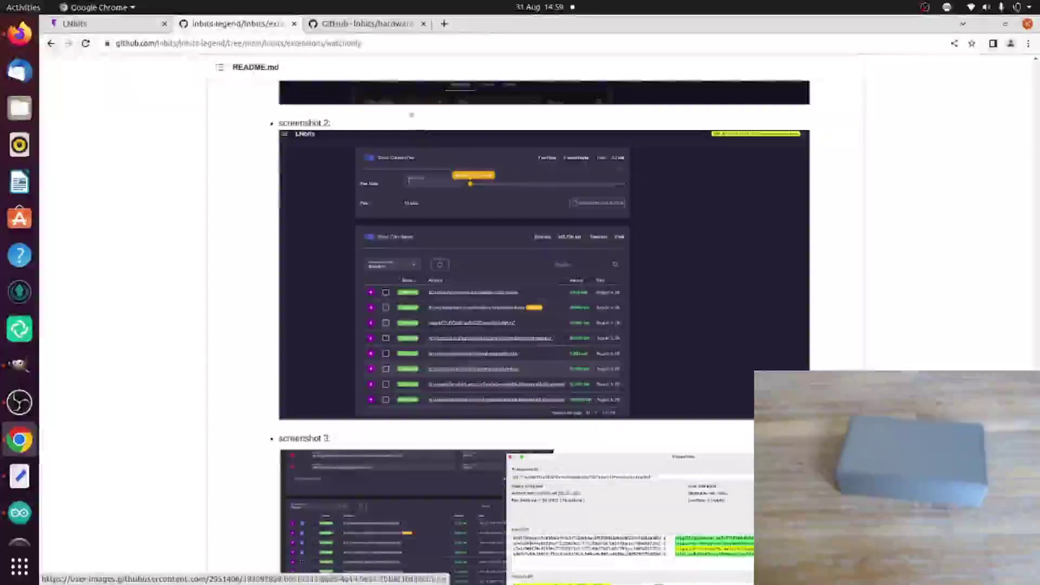
click(381, 25)
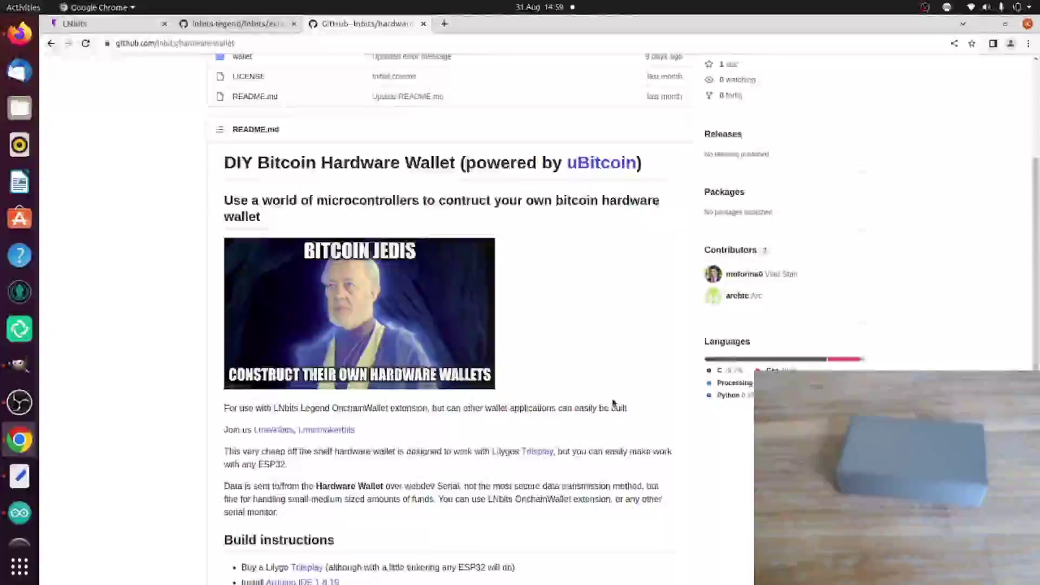
scroll(613, 403, down, 4)
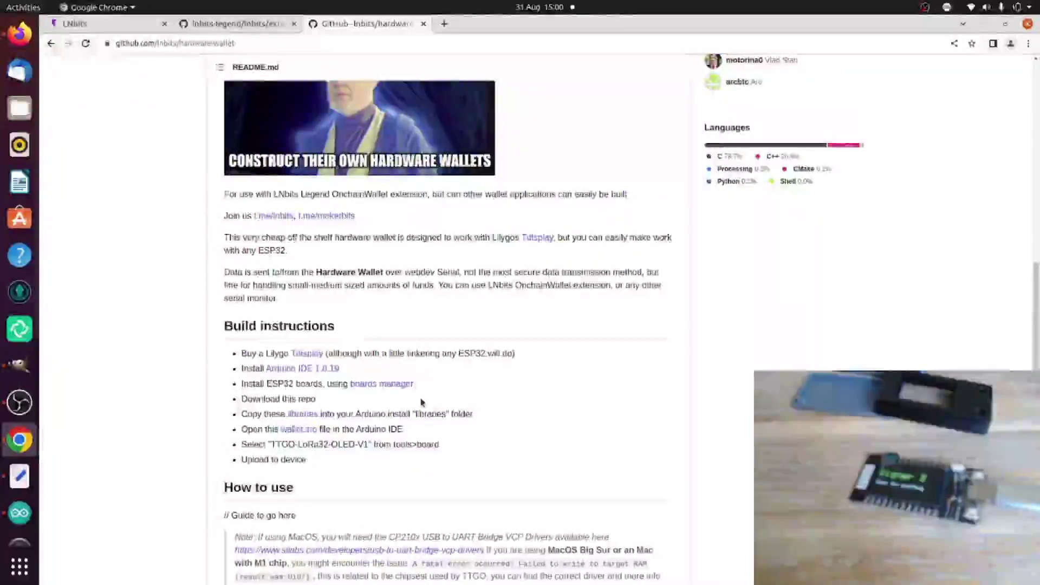
scroll(440, 377, up, 5)
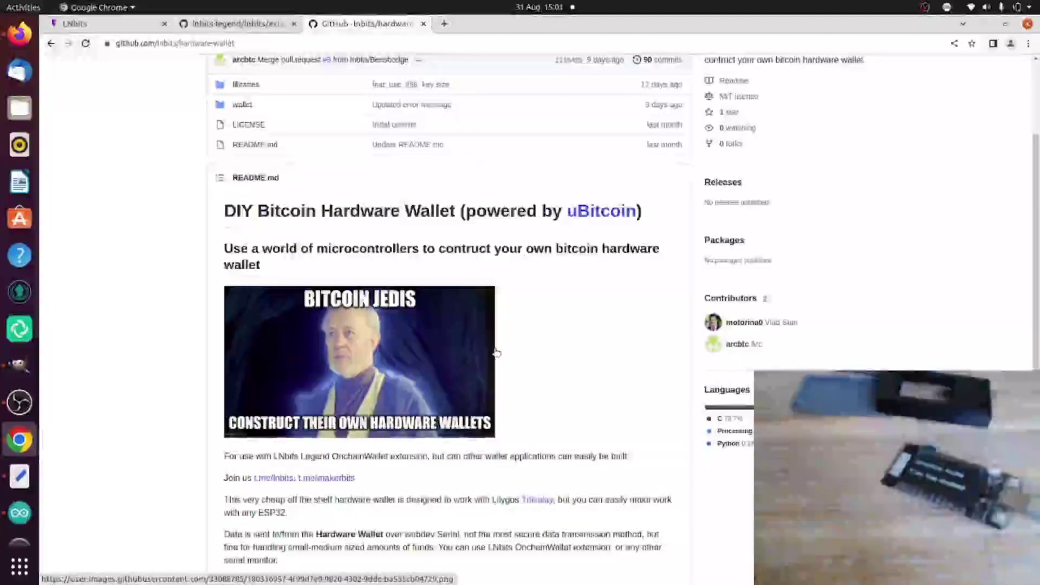
Step: Create a new LNbits wallet named 'svsdvd'
click(135, 24)
click(273, 108)
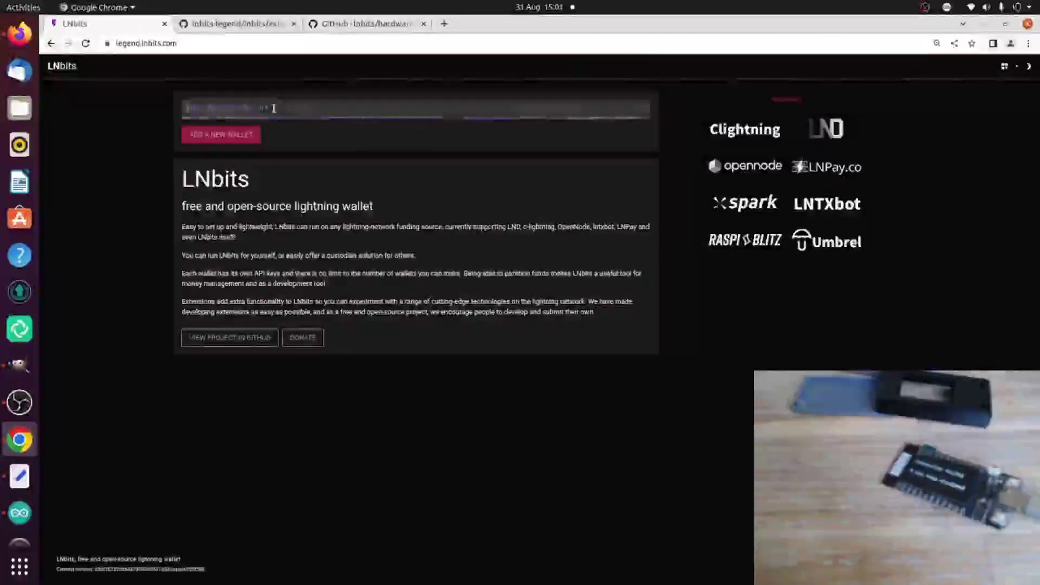
text(svsdvd)
key(Return)
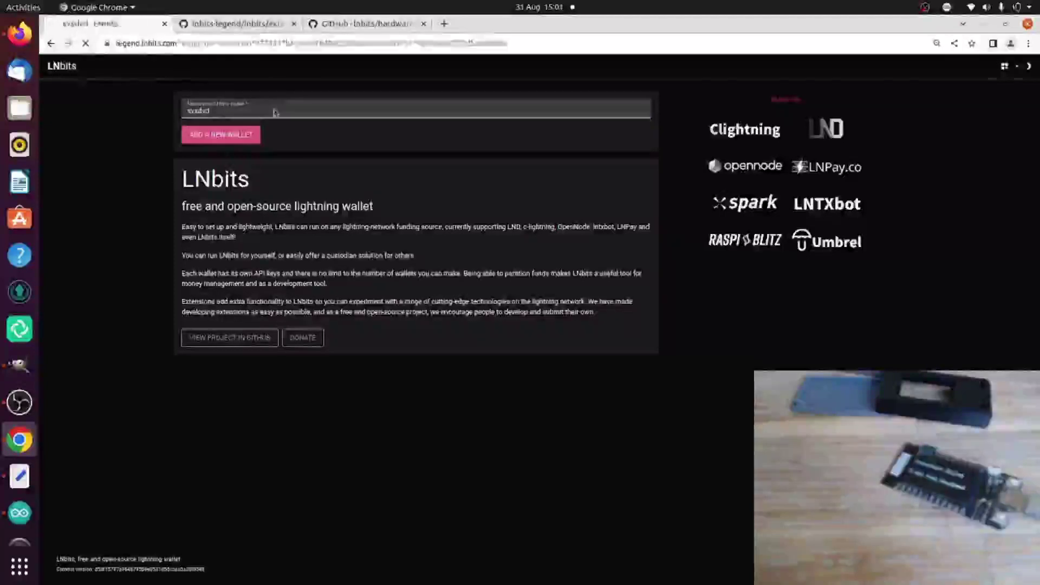
Step: Find the Onchain Wallet extension by searching 'onch' and enable it
click(96, 180)
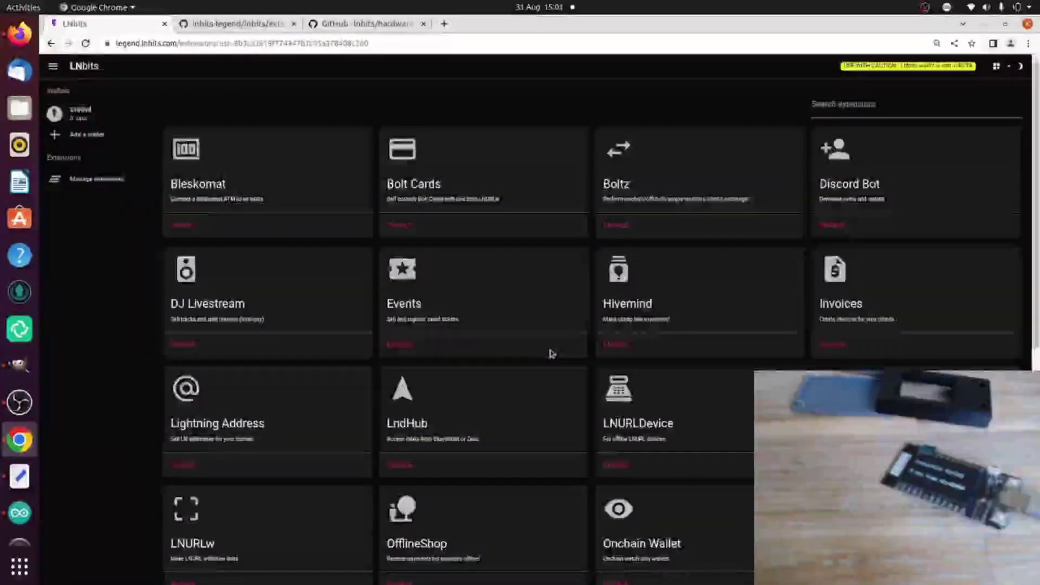
scroll(551, 353, down, 5)
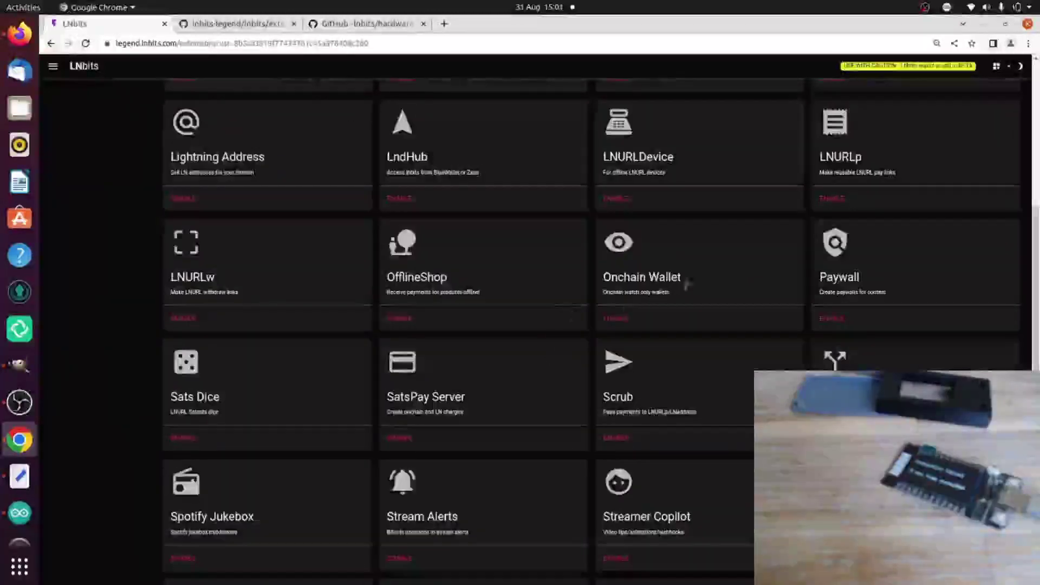
scroll(690, 284, up, 5)
click(889, 105)
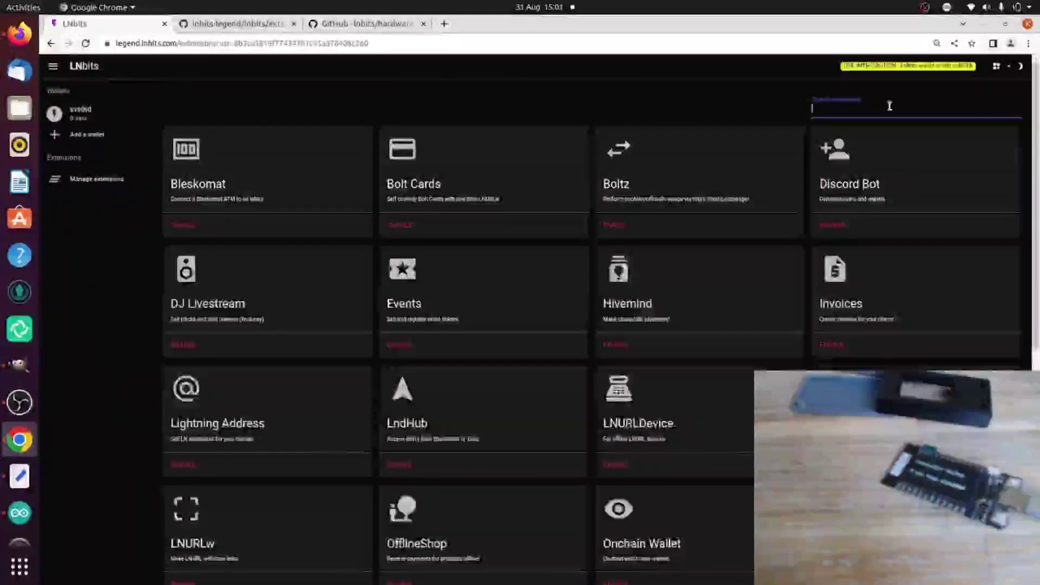
text(onch)
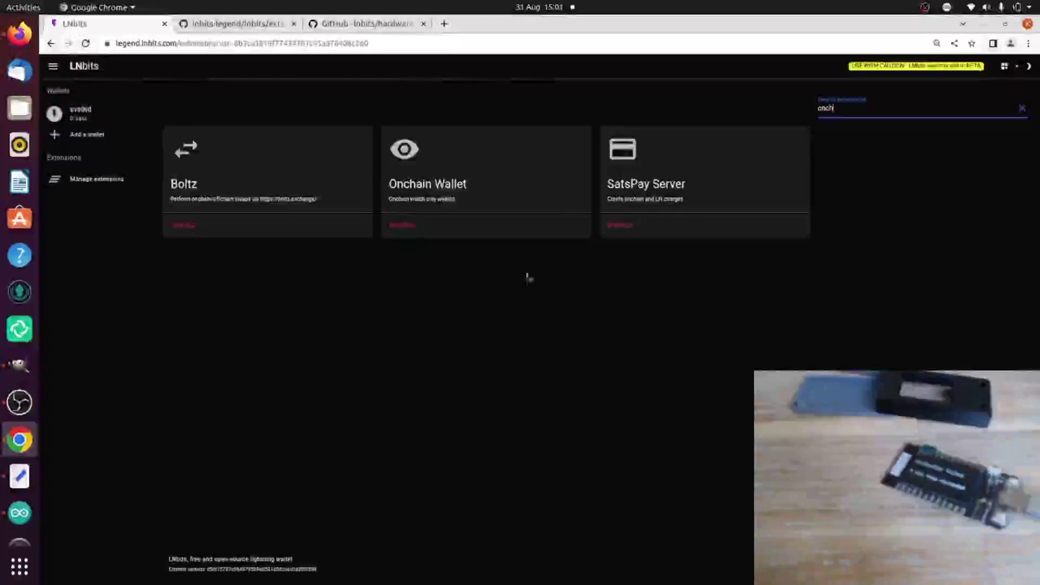
click(402, 224)
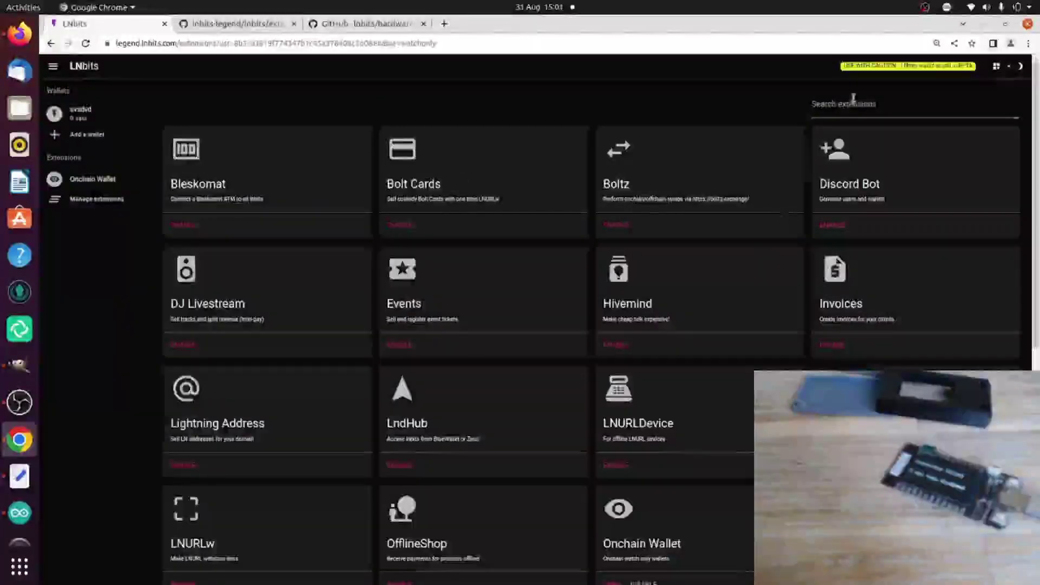
Step: Search 'on' again and open the Onchain Wallet extension
click(852, 103)
text(on)
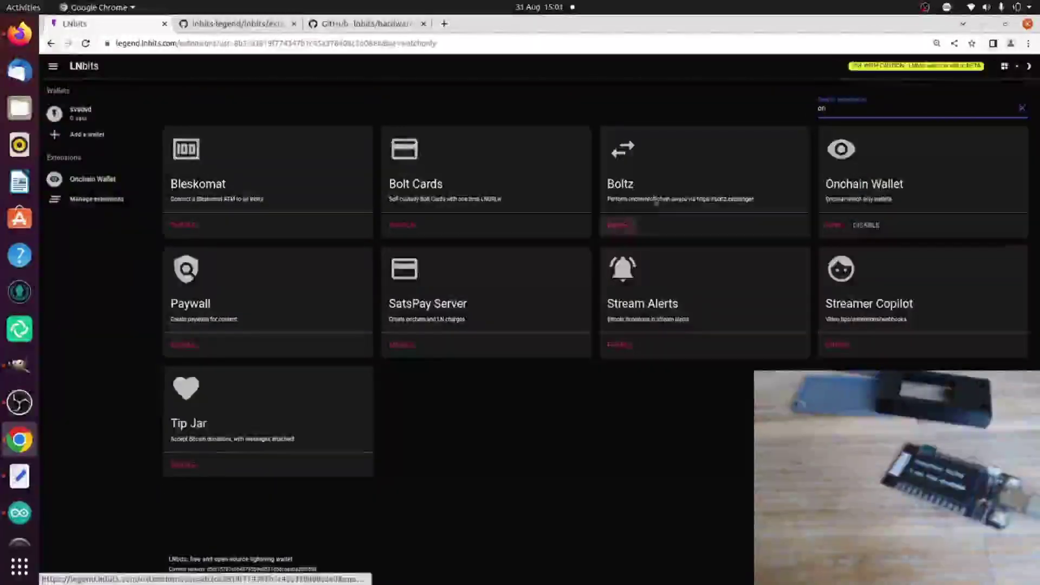
click(835, 225)
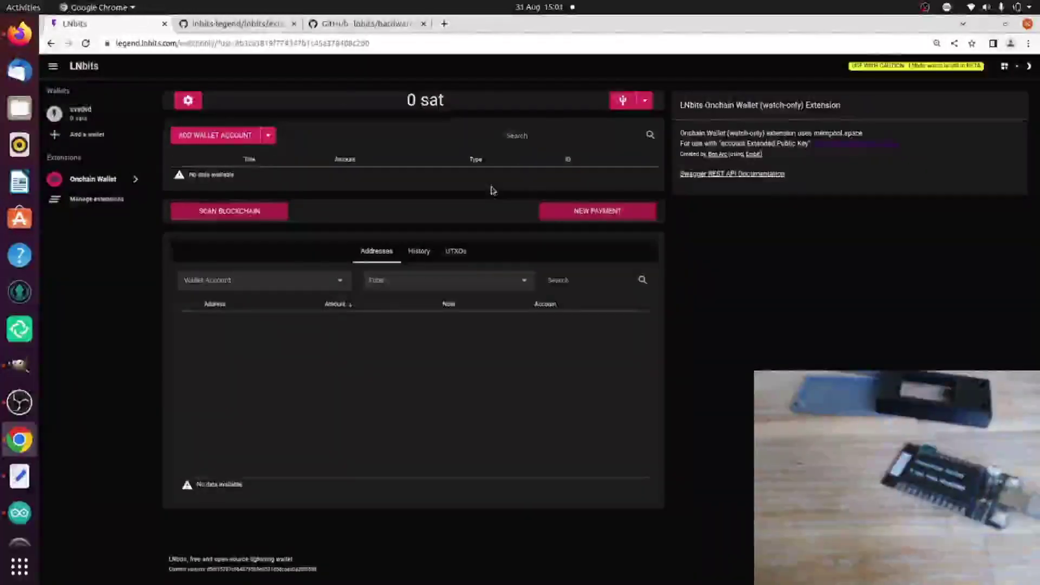
Step: Look at the serial connection options, then reload the Onchain Wallet page
click(651, 107)
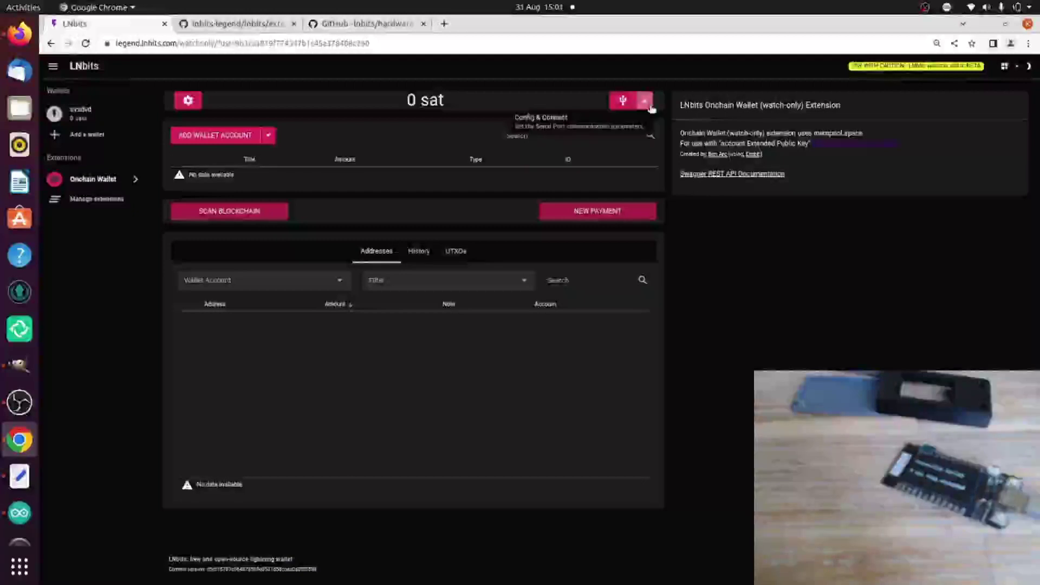
click(648, 154)
key(ctrl+r)
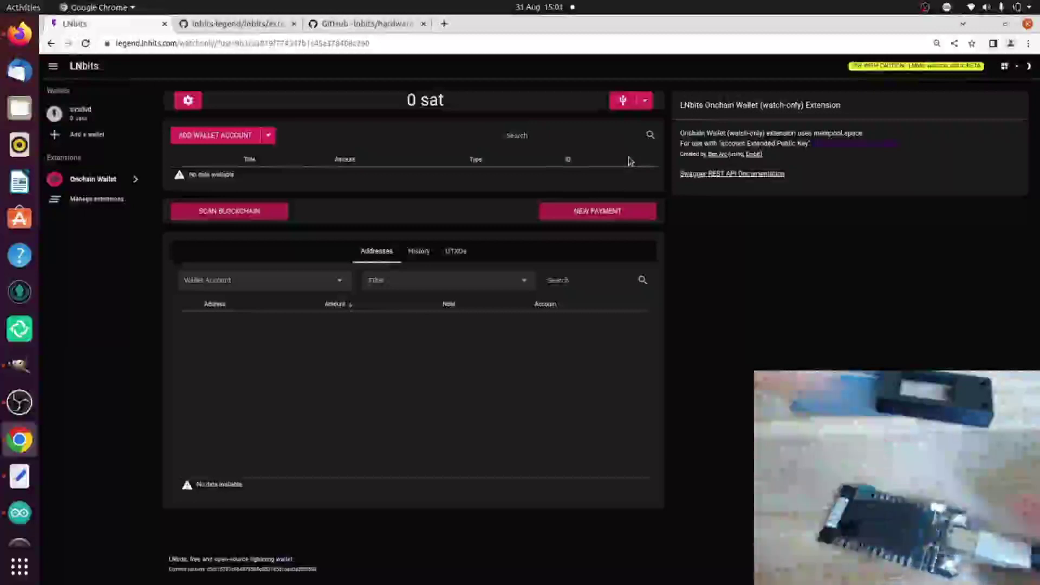
Step: Connect the hardware wallet over the paired USB serial device and confirm its pairing code
click(623, 100)
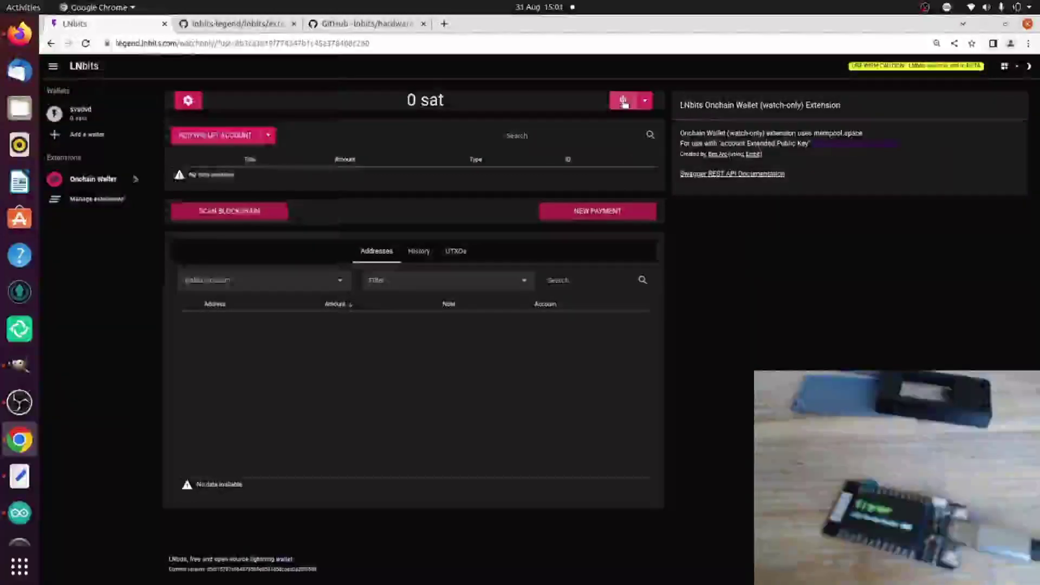
click(304, 90)
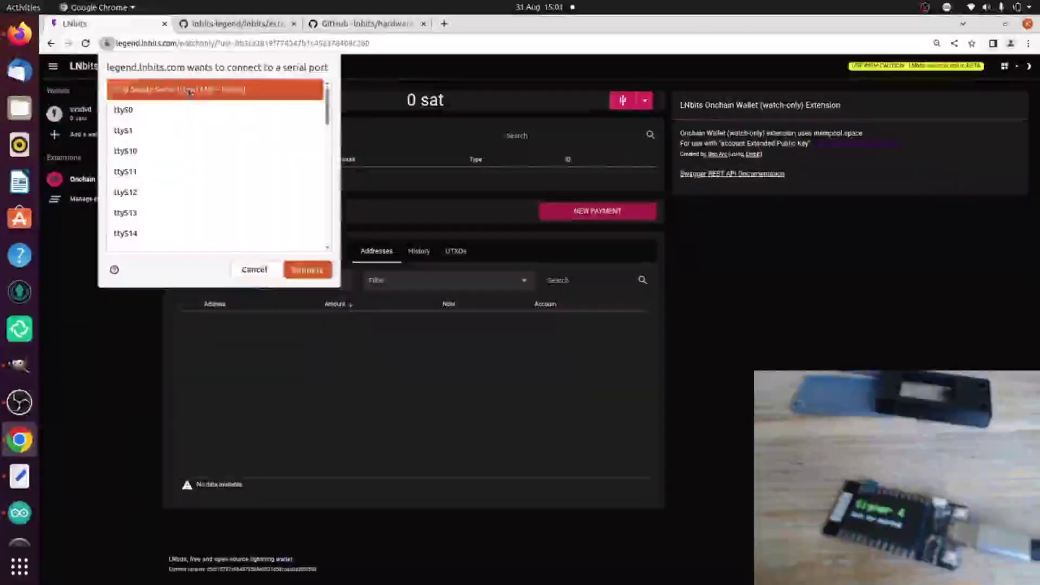
click(308, 270)
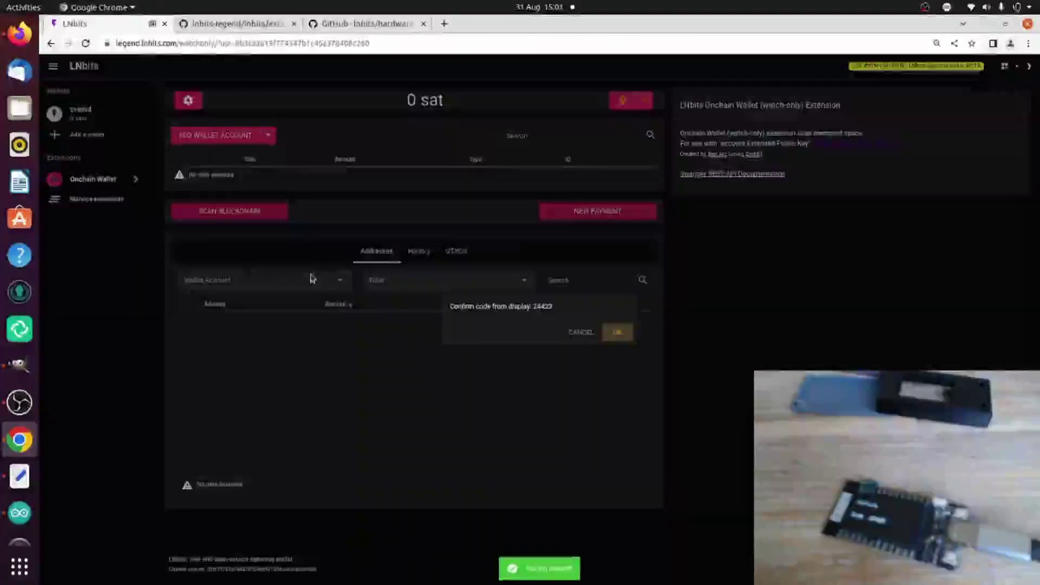
double_click(546, 307)
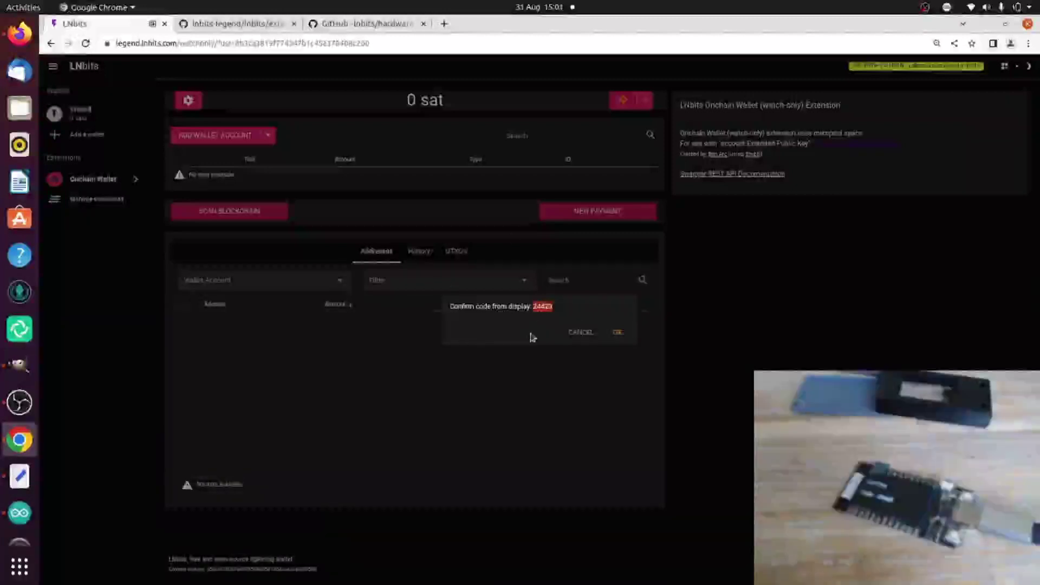
click(625, 335)
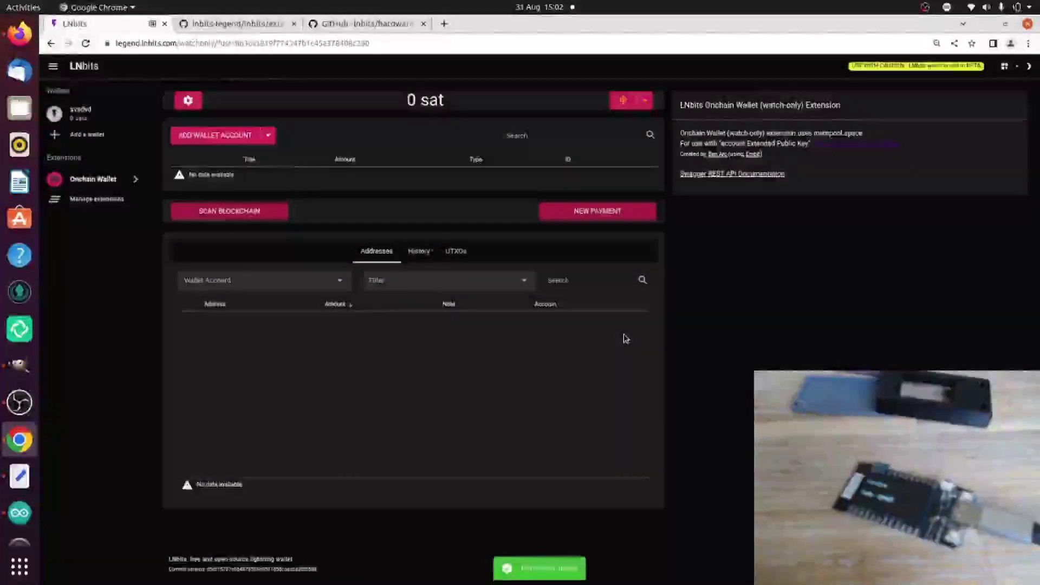
click(646, 101)
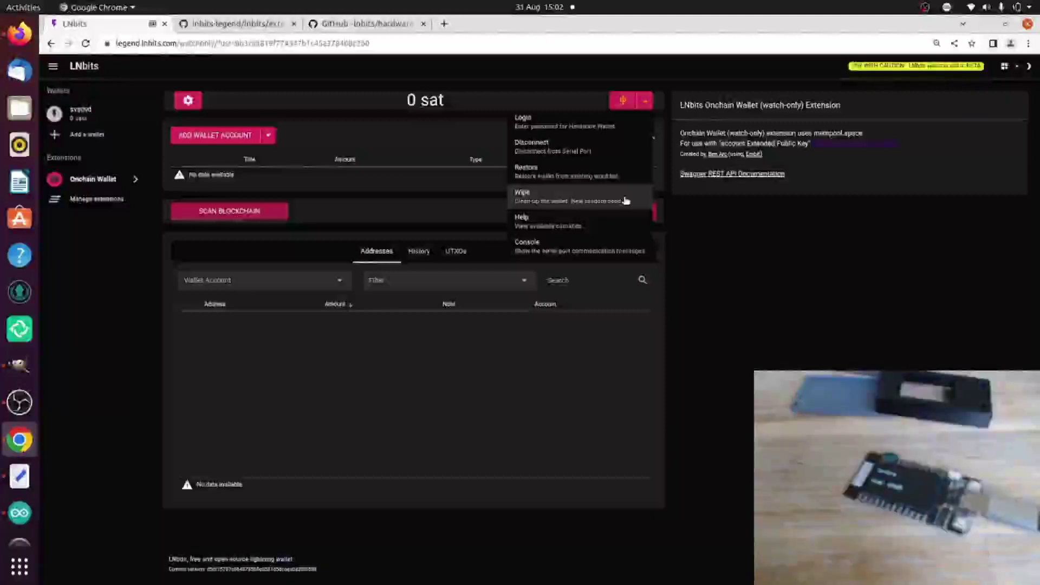
Step: Copy the recovery word list from Text Editor and bring up the hardware wallet Restore form
key(alt+Tab)
key(alt+Tab)
key(alt+Tab)
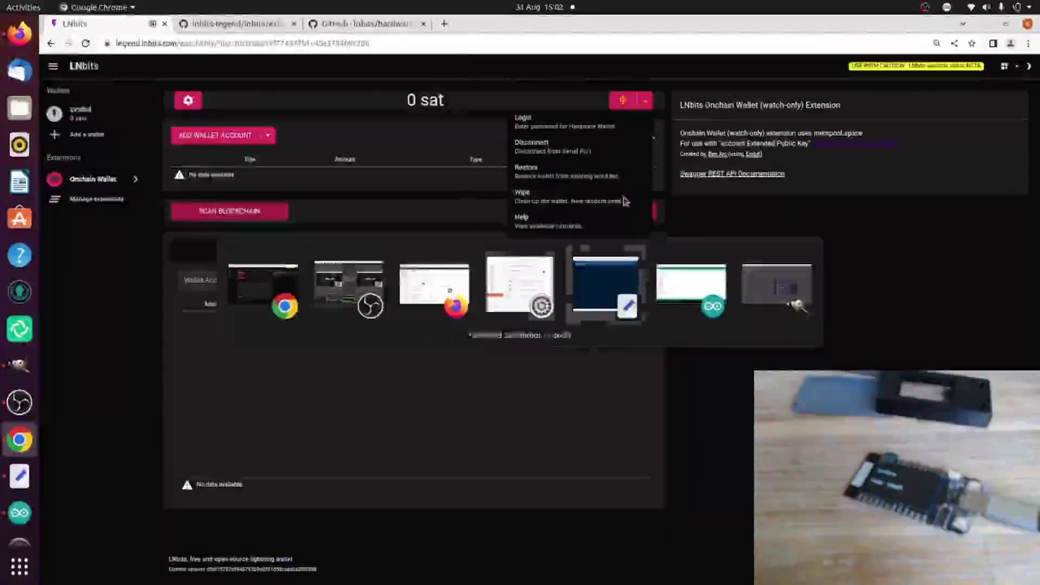
right_click(288, 77)
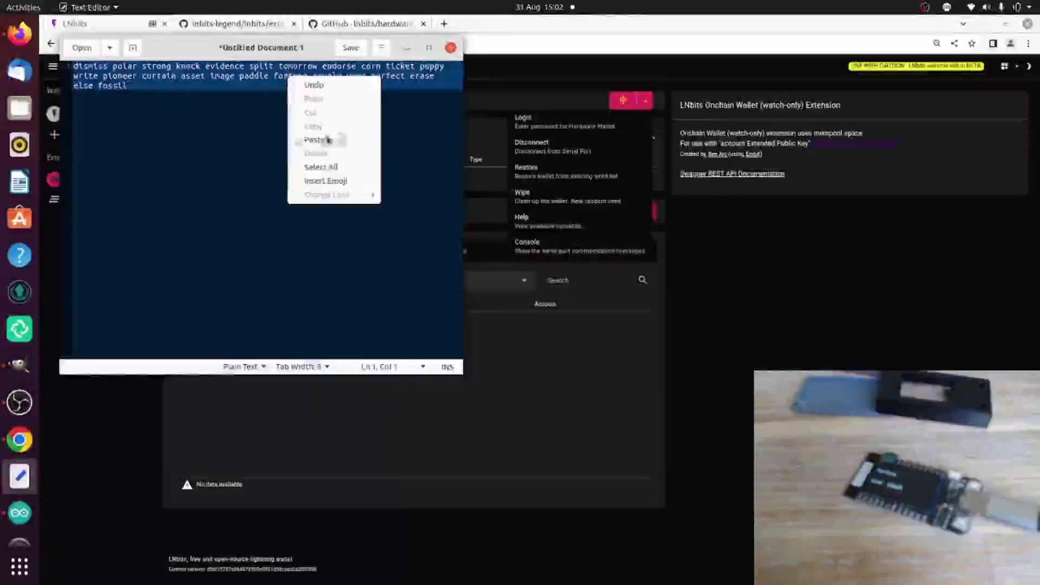
click(255, 141)
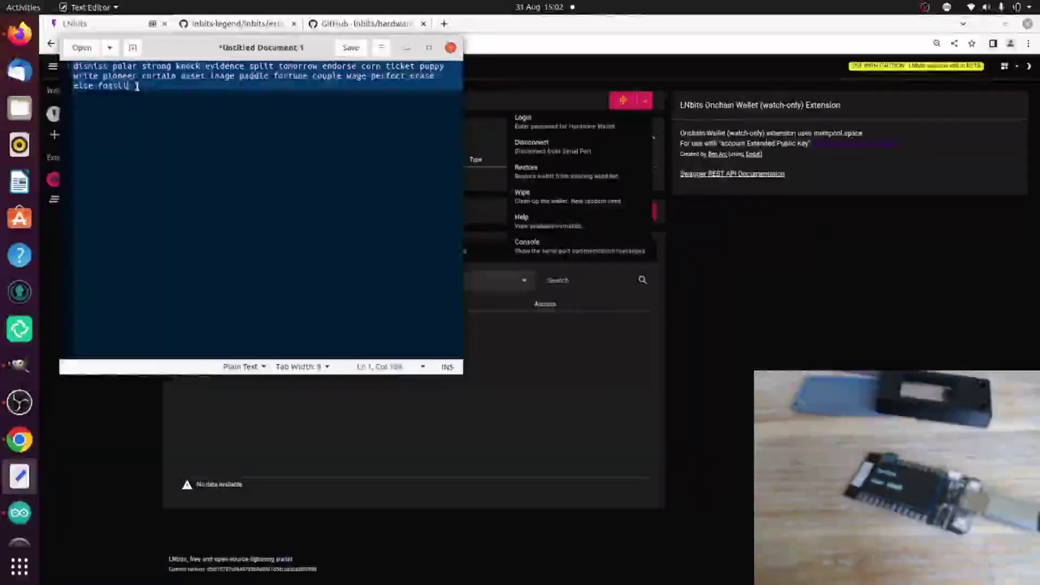
drag(132, 86, 73, 66)
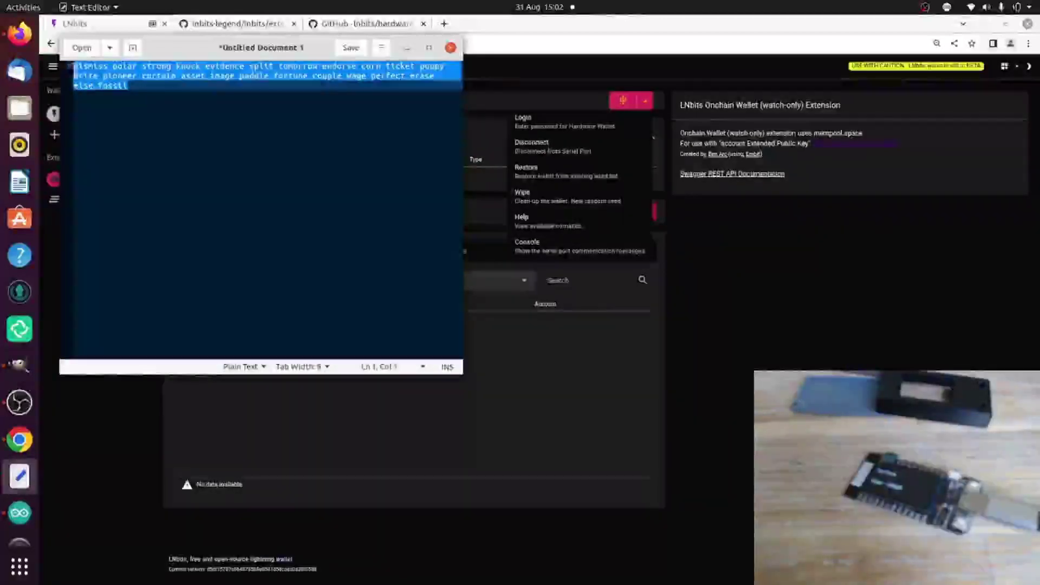
click(576, 172)
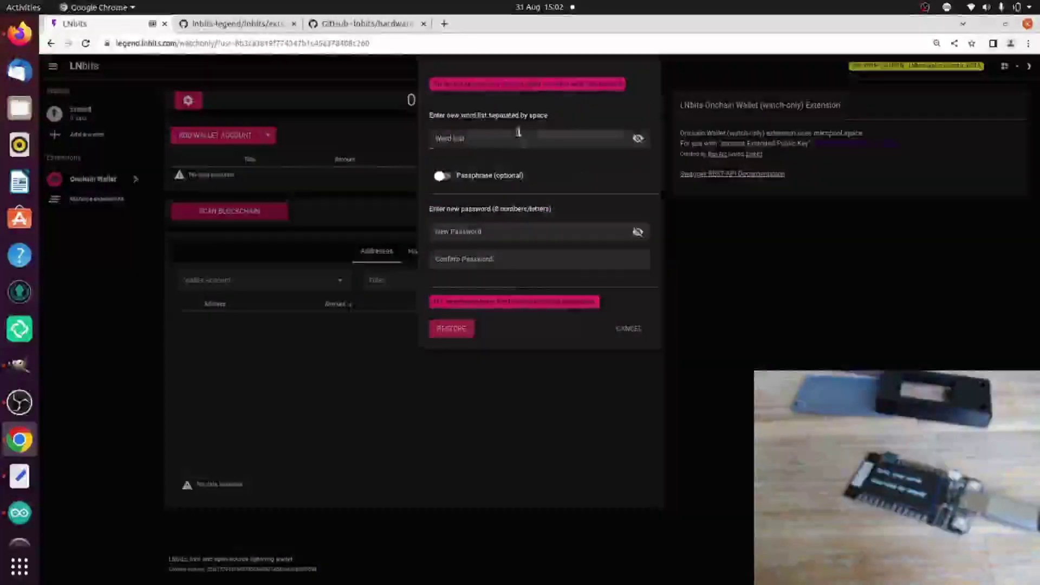
Step: Paste the recovery words into the Word List field and reveal them to check
click(519, 131)
key(ctrl+v)
click(638, 139)
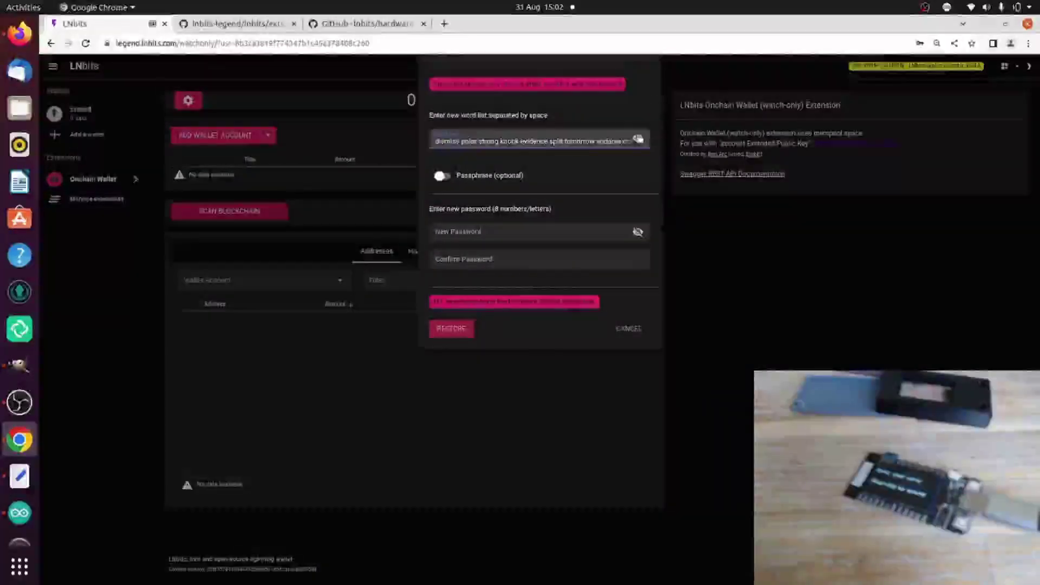
triple_click(596, 138)
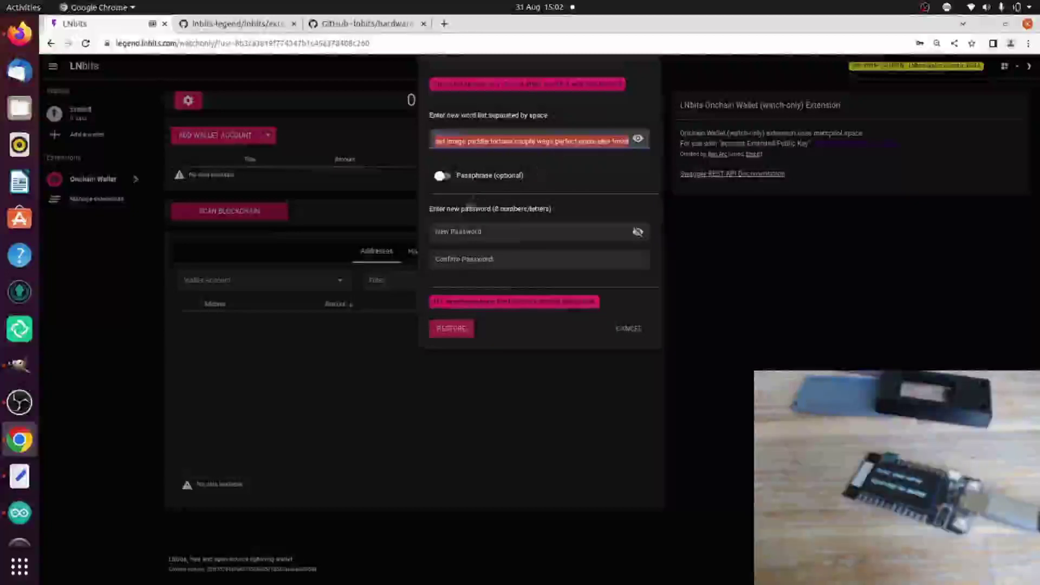
Step: Turn on a passphrase, enter it, set and confirm a new password, and restore
click(442, 177)
click(466, 206)
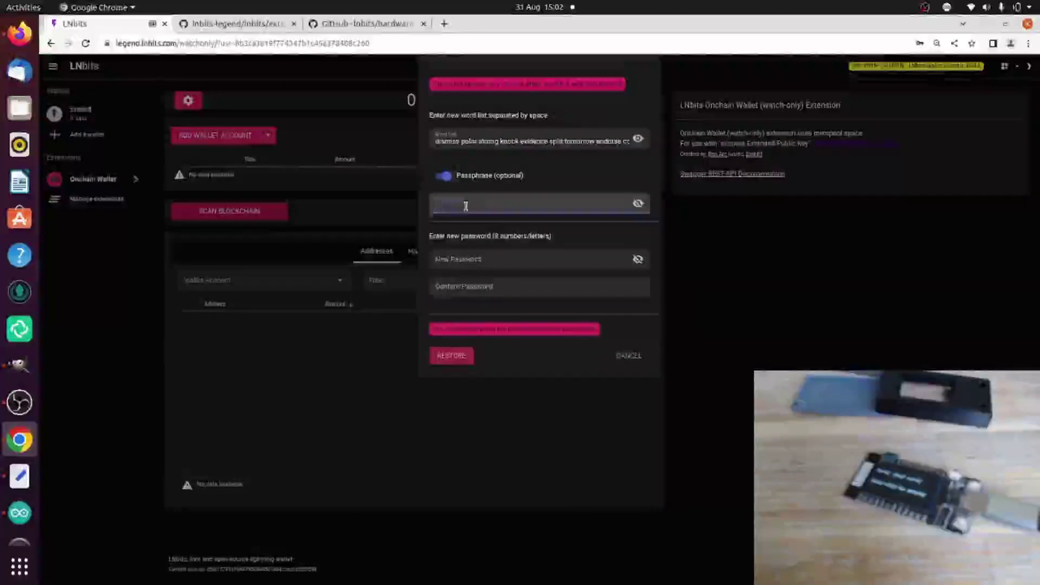
text(12345678)
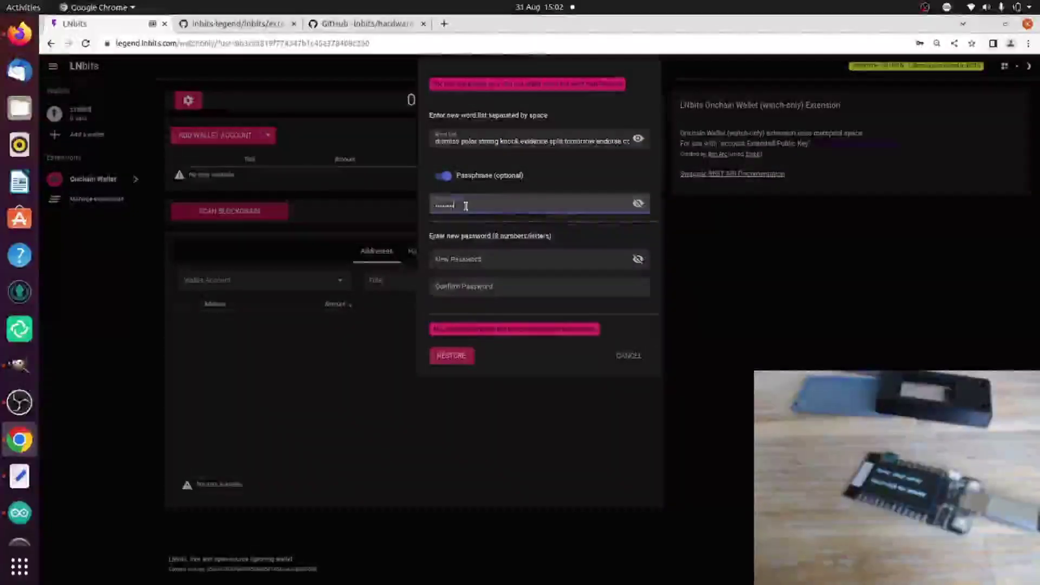
text(9)
click(506, 259)
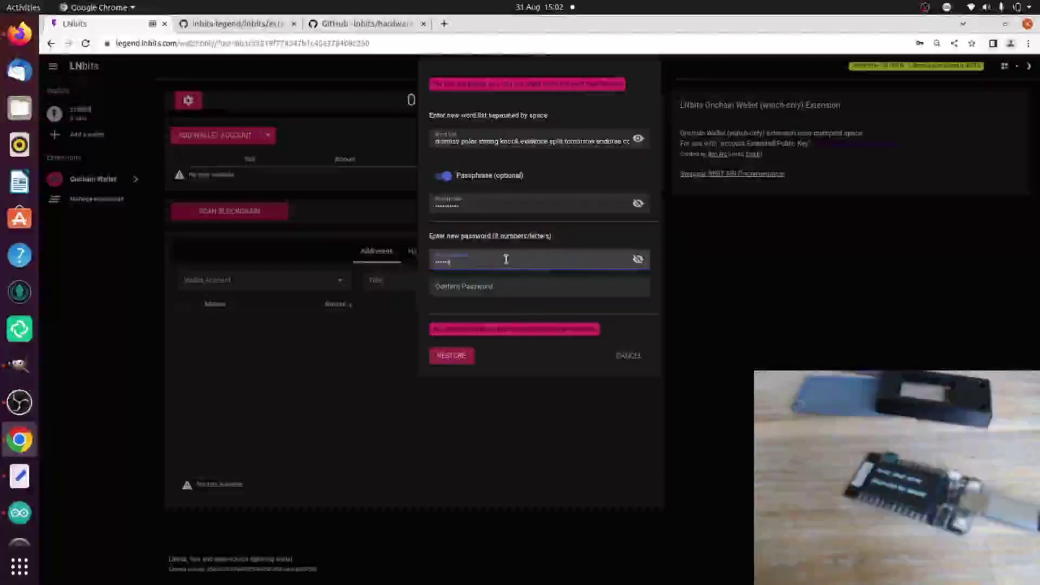
click(515, 285)
text(1234)
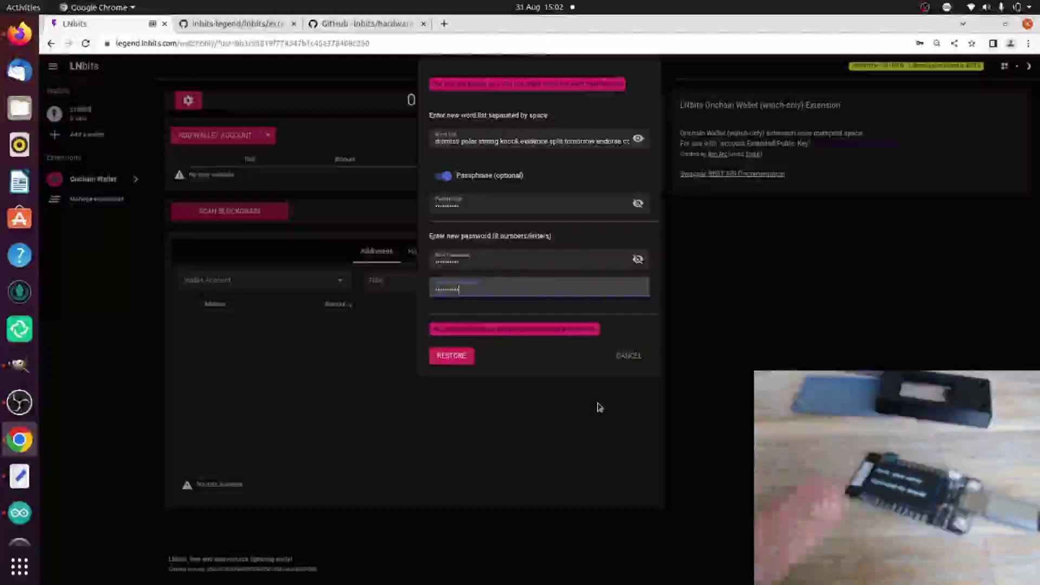
click(453, 357)
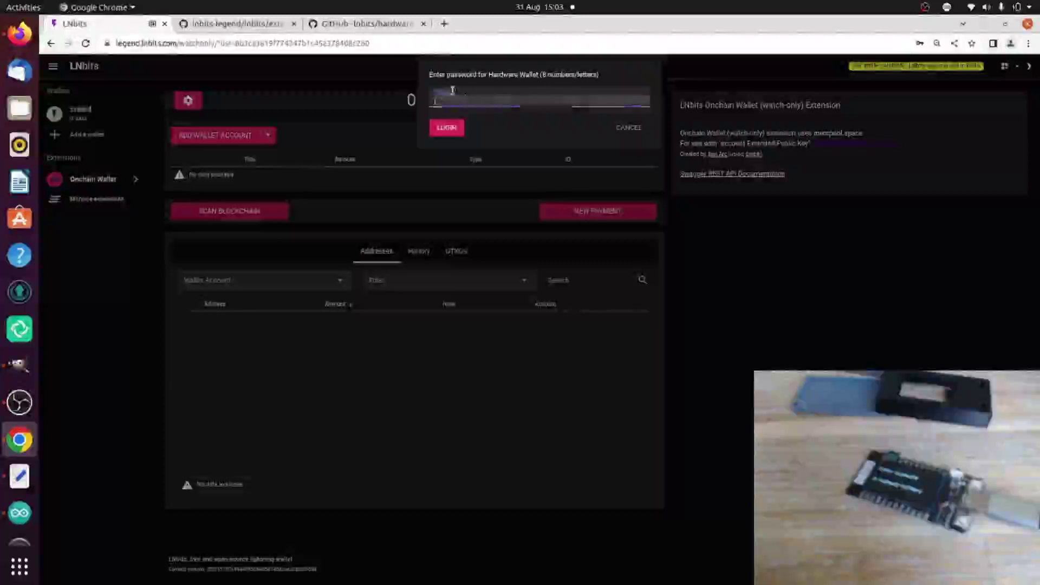
Step: Log in to the hardware wallet with its password and finish the seed-word check
text(1234)
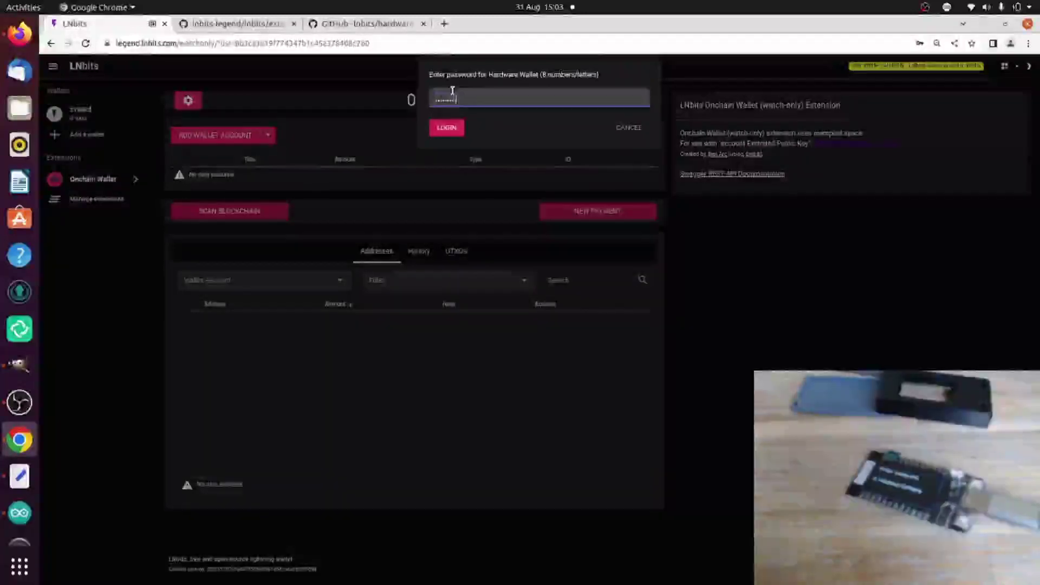
key(Return)
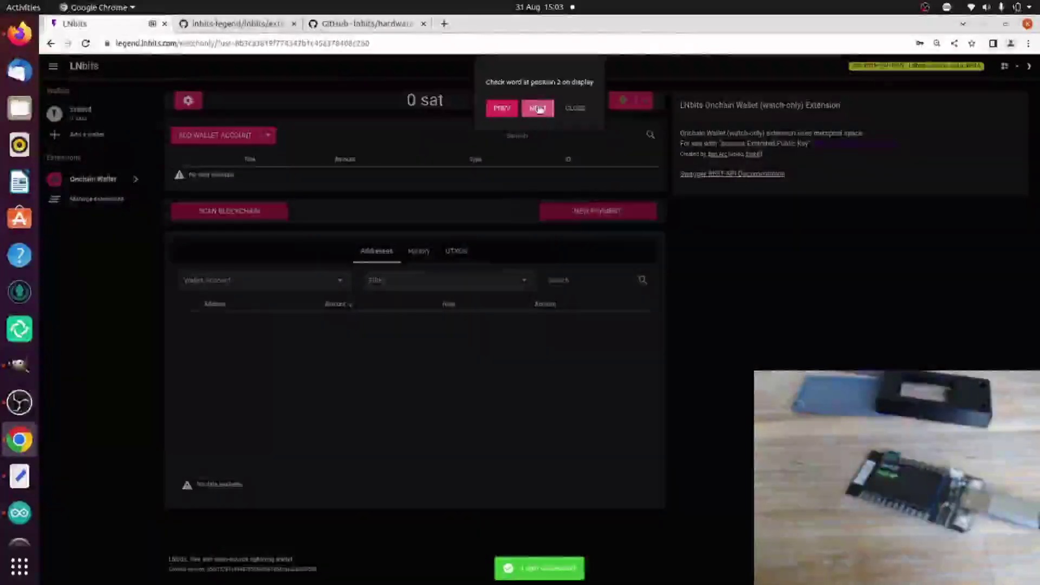
click(538, 109)
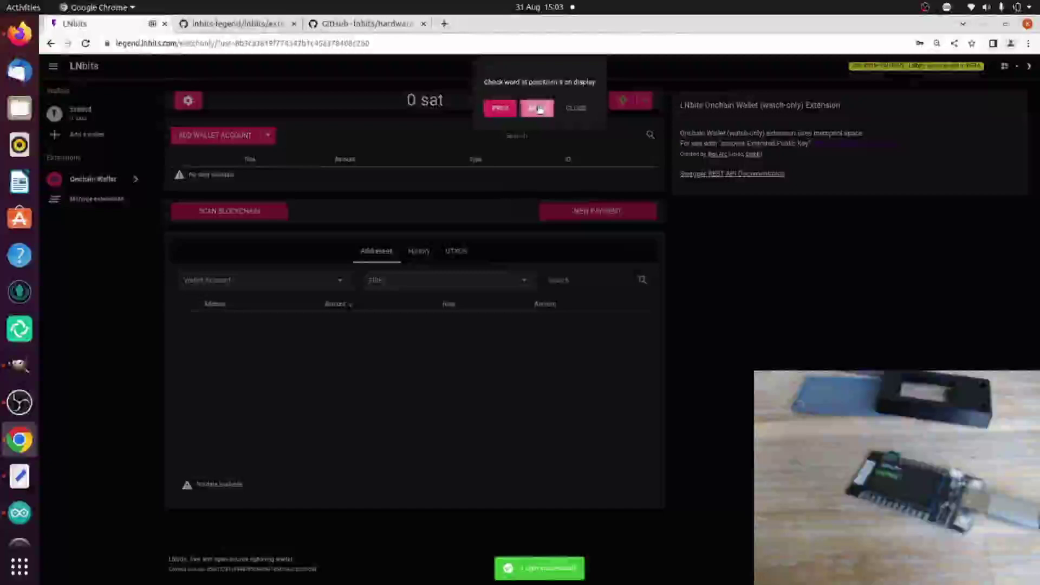
click(538, 108)
click(589, 109)
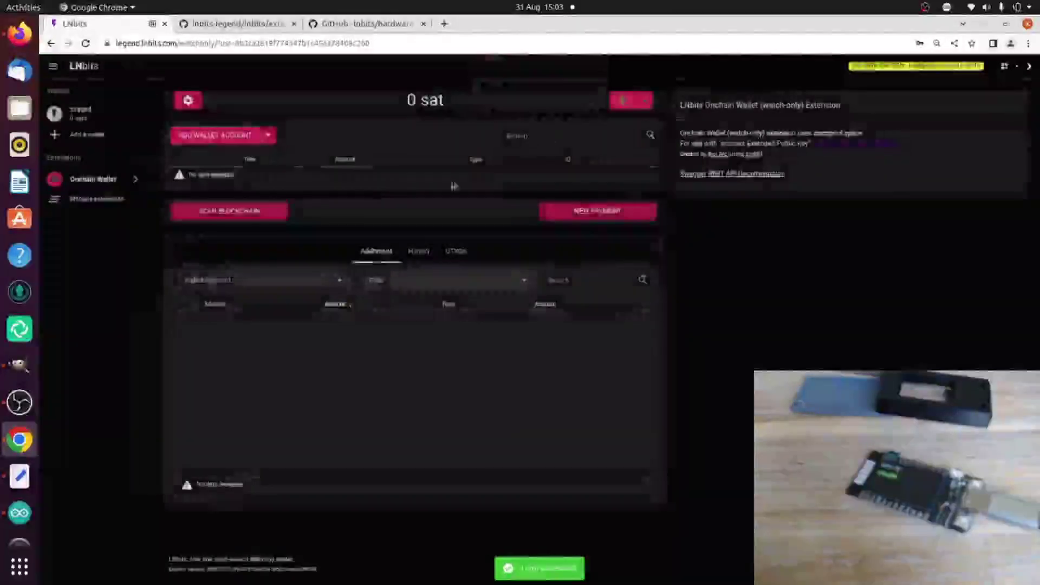
Step: Add a new watch-only account titled 'legacy' with Legacy (P2PKH) address type, path m/44'/0'/0'
click(268, 136)
click(253, 160)
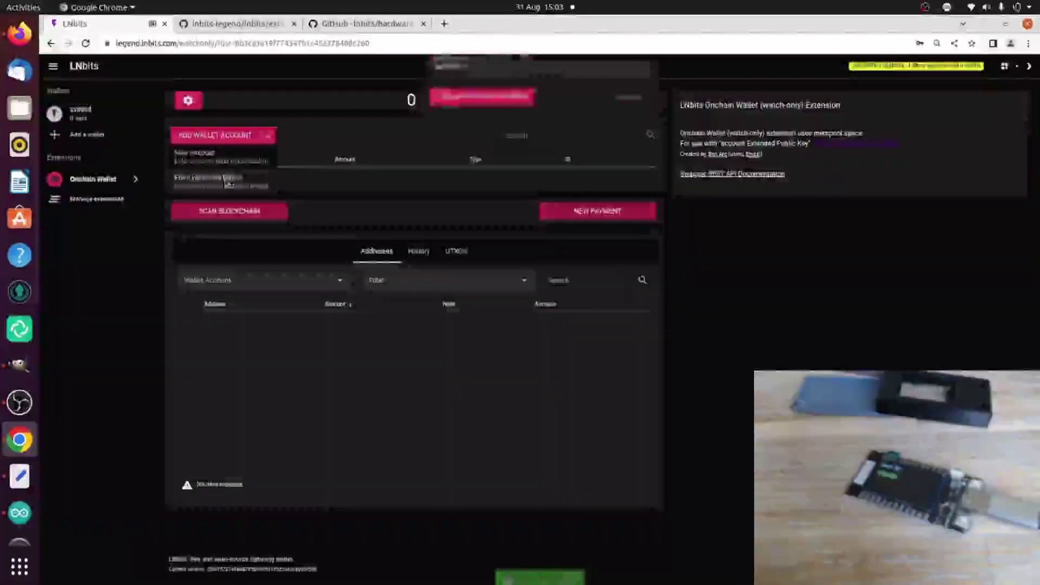
click(512, 124)
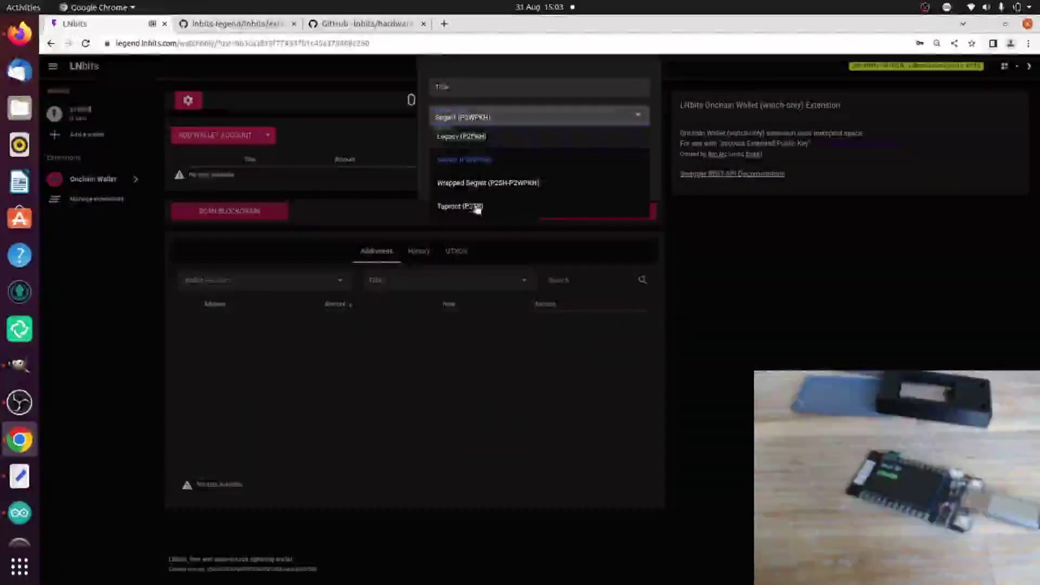
click(474, 88)
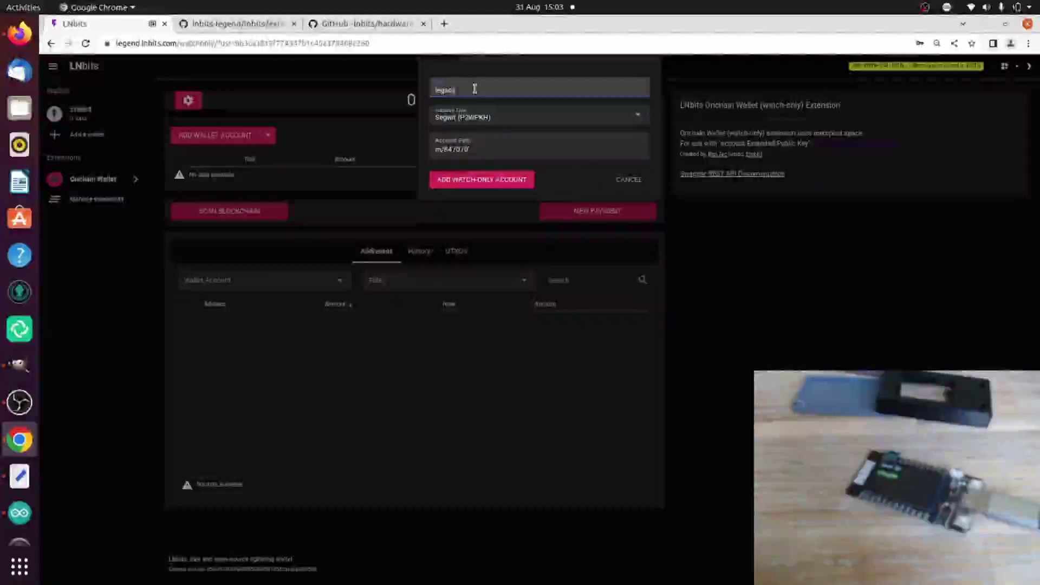
click(488, 114)
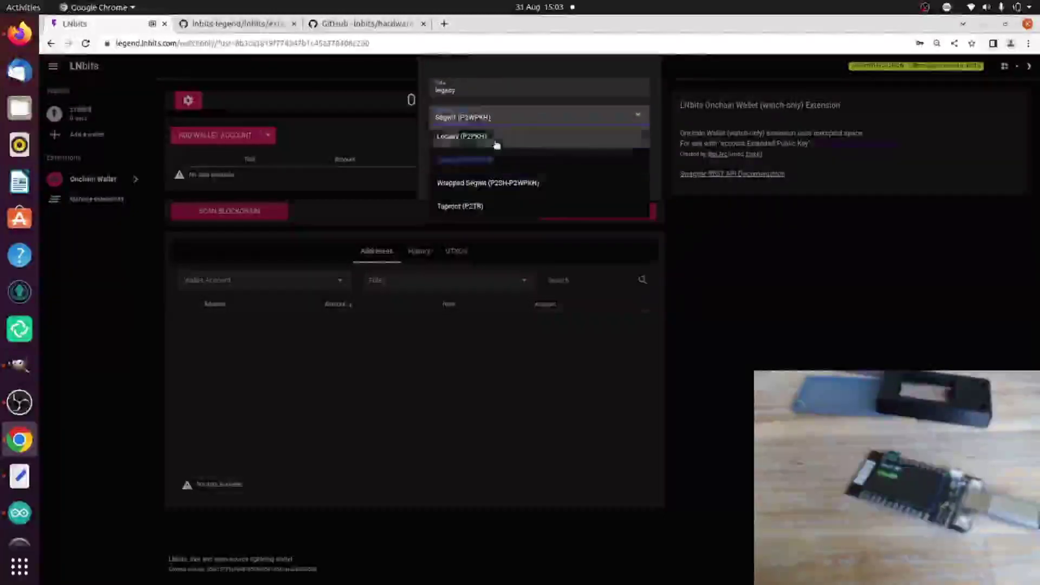
click(496, 144)
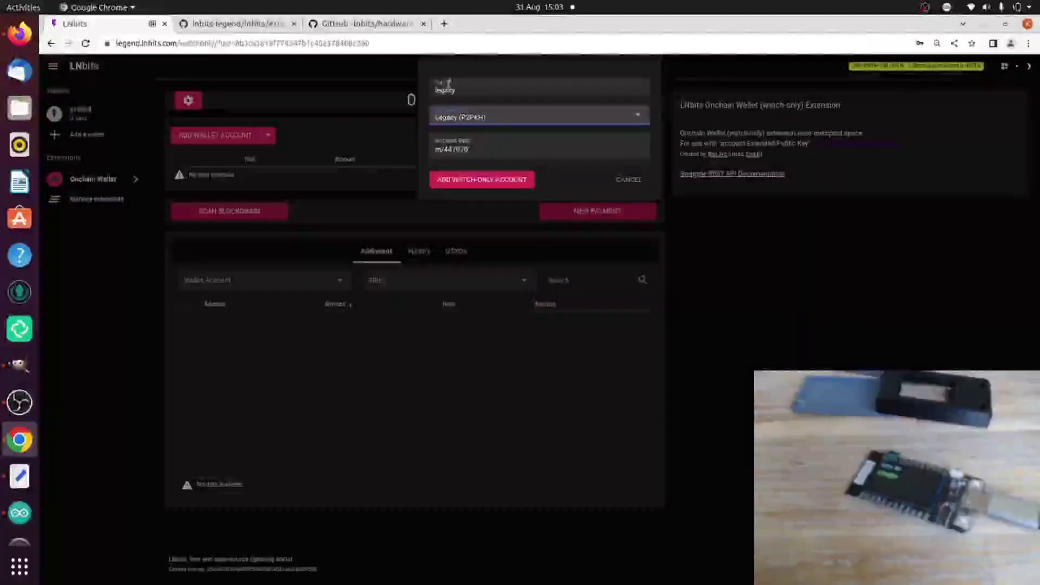
click(471, 179)
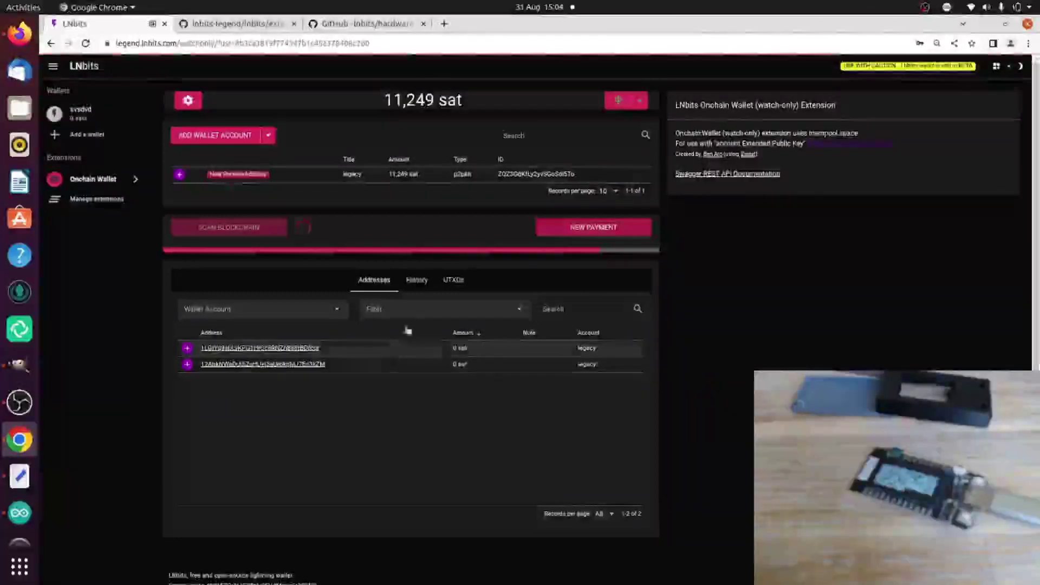
Step: View the History of the 150,212 sat account, listing five August 2022 transactions
click(418, 280)
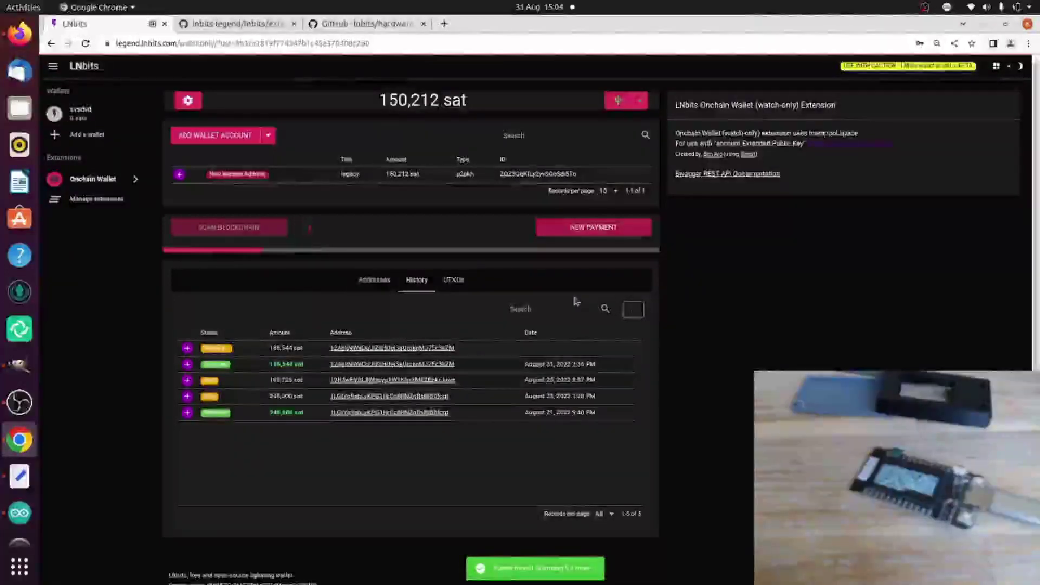
Step: On LunaNode Billing, order $10.00 of credit paid with Bitcoin (BTCPay)
key(alt+Tab)
key(alt+Tab)
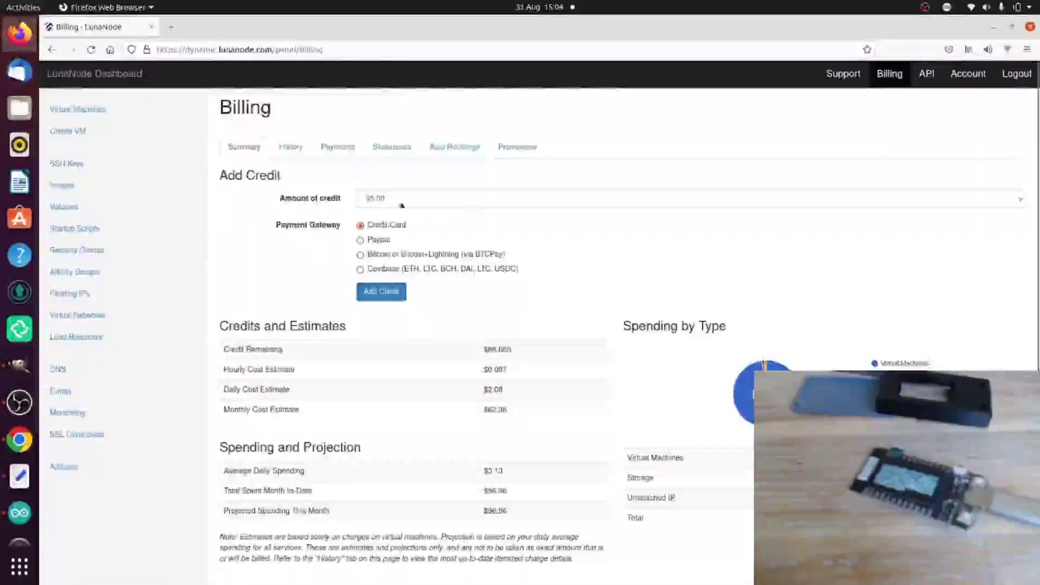
click(402, 206)
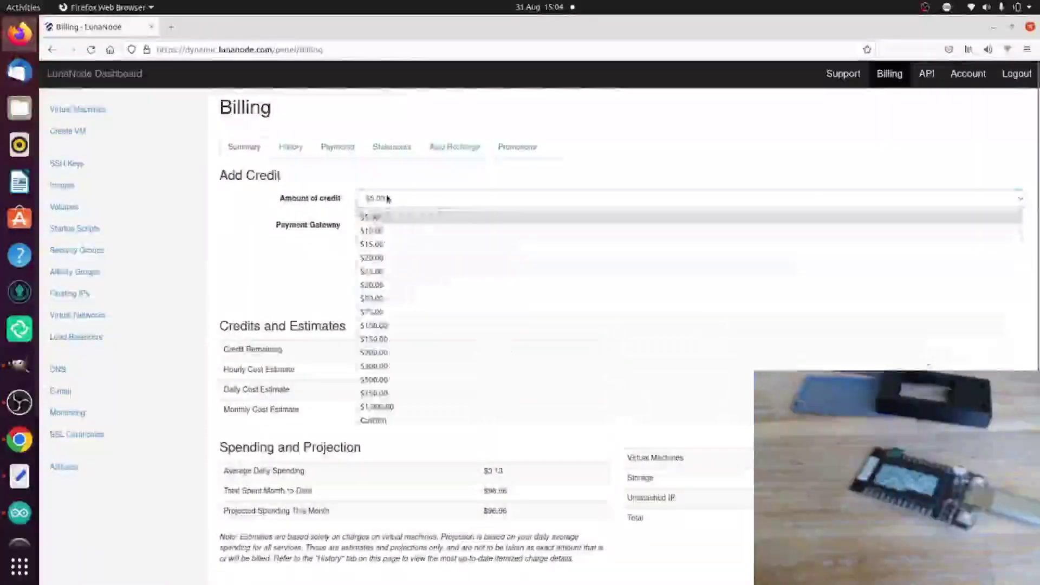
click(388, 236)
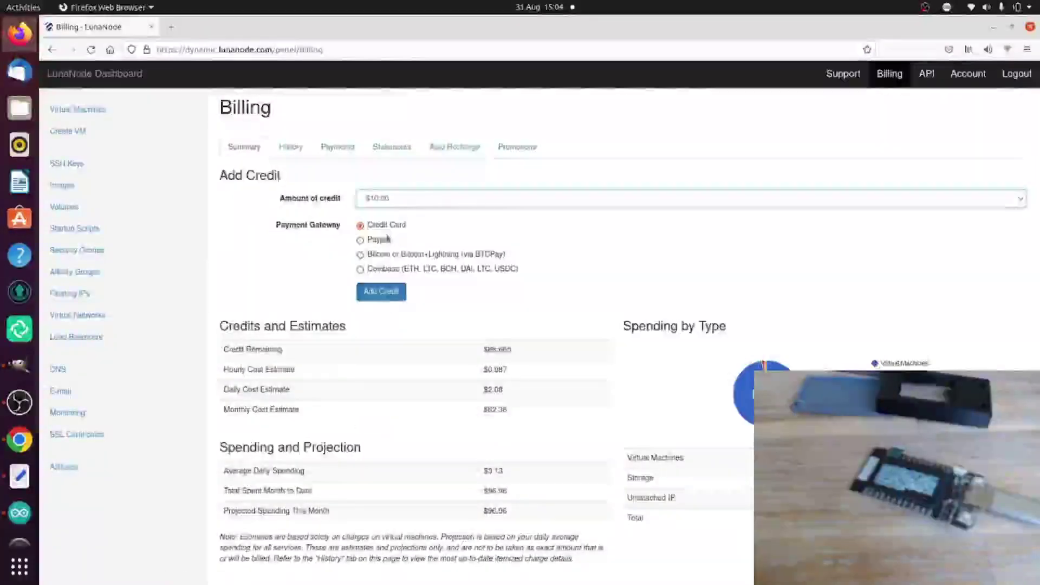
click(360, 255)
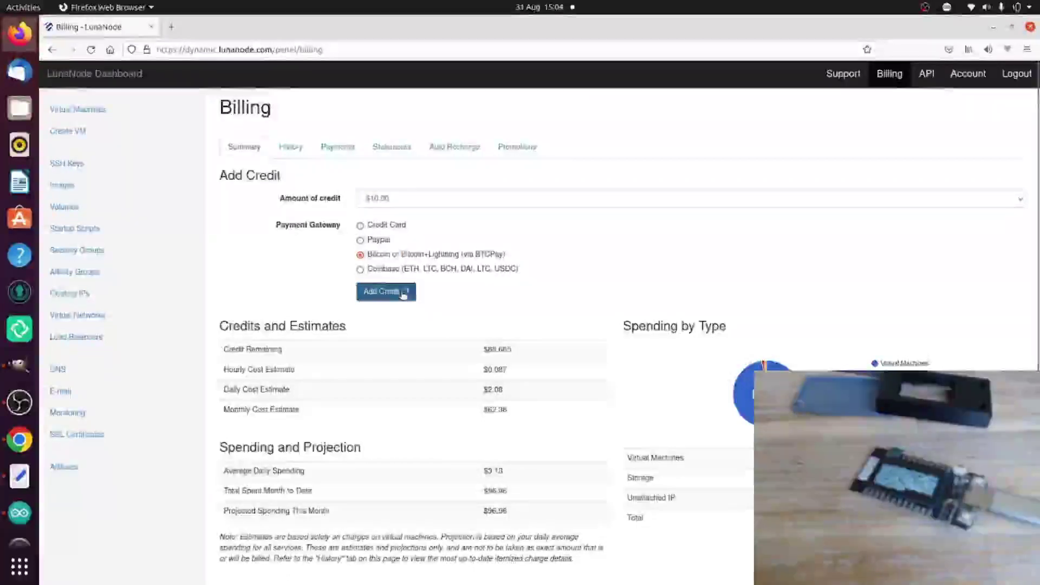
click(403, 292)
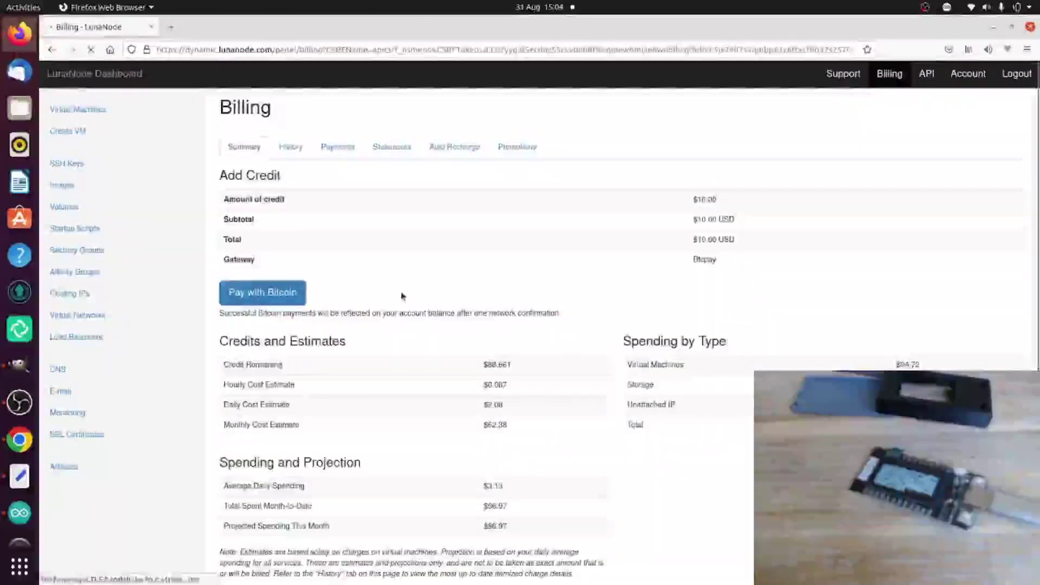
Step: Open the Bitcoin invoice and copy its 0.00049119 BTC amount back to LNbits
click(281, 295)
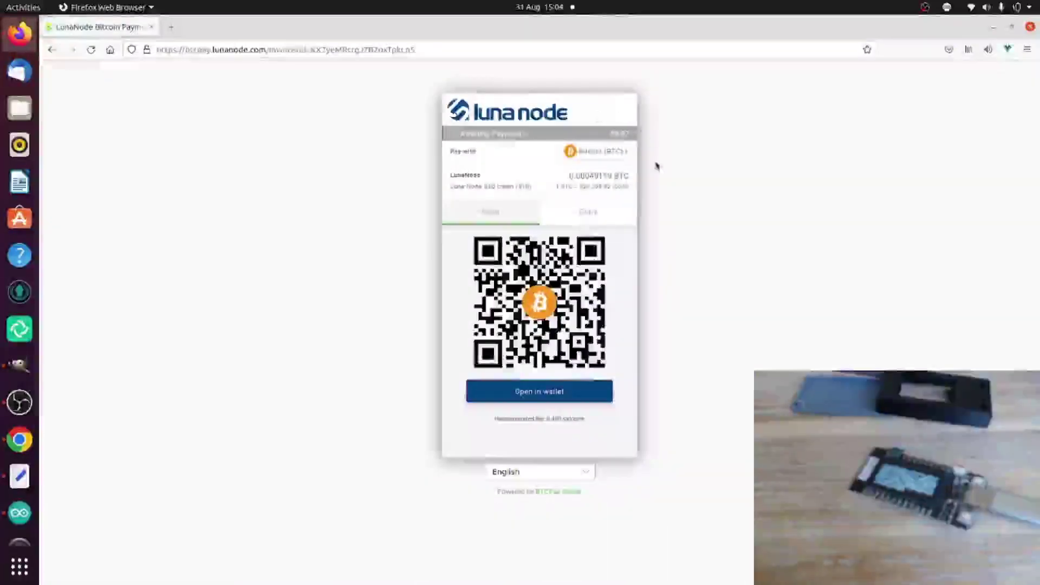
click(586, 213)
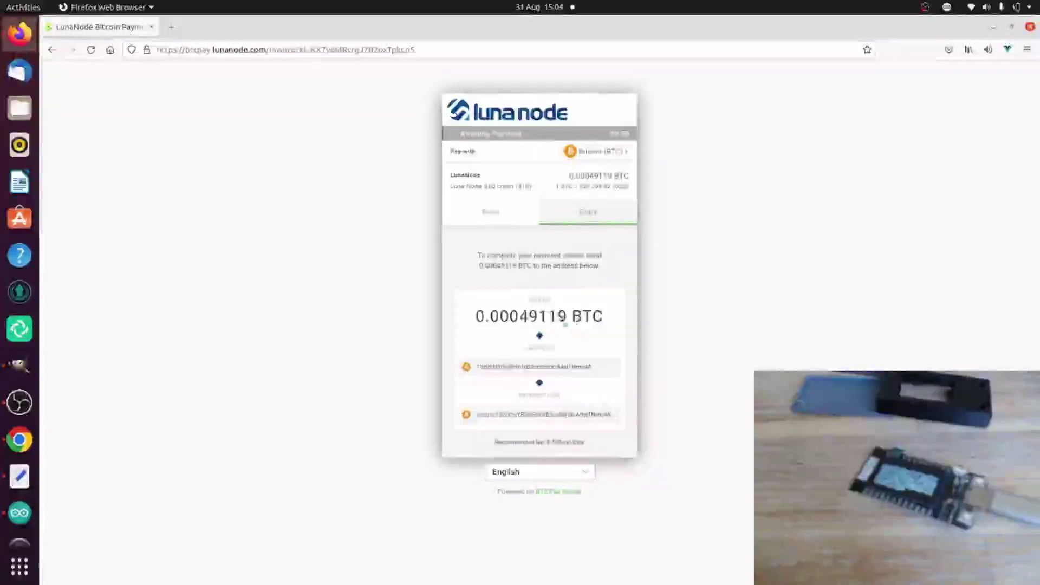
click(551, 315)
key(alt+Tab)
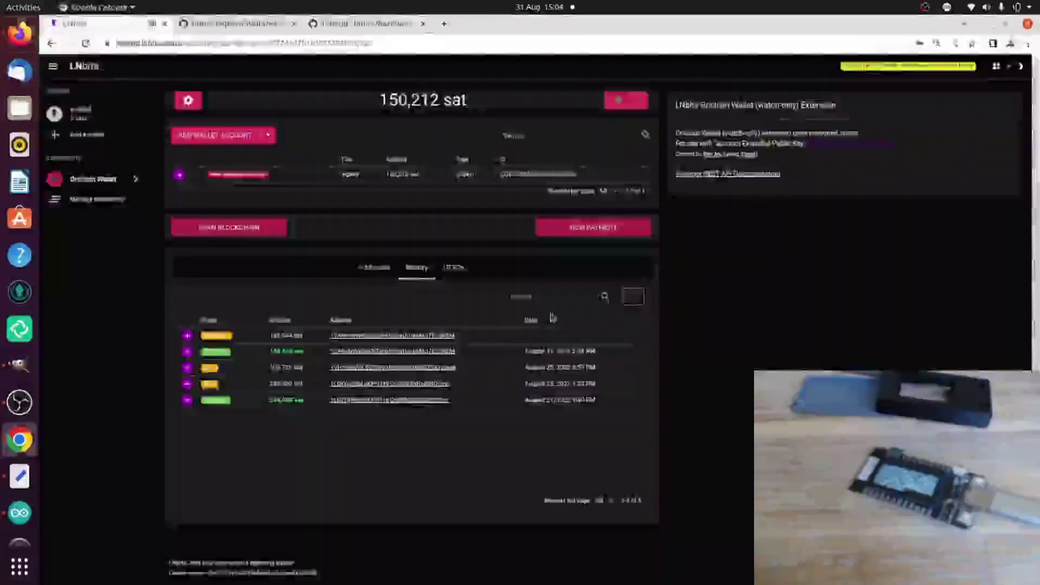
Step: Start a new payment with the amount set to 49119 sat
click(594, 227)
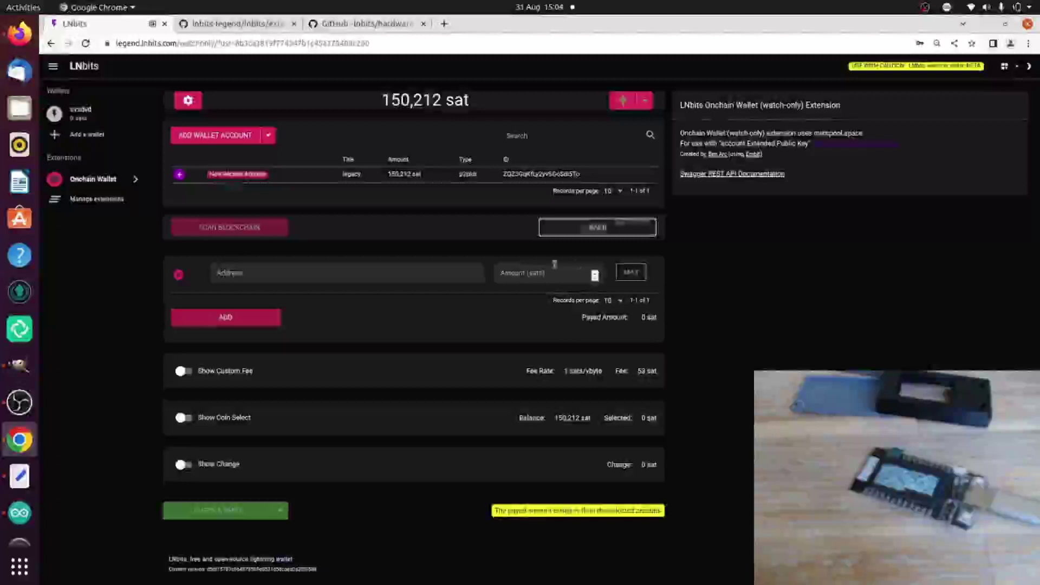
click(553, 266)
key(ctrl+v)
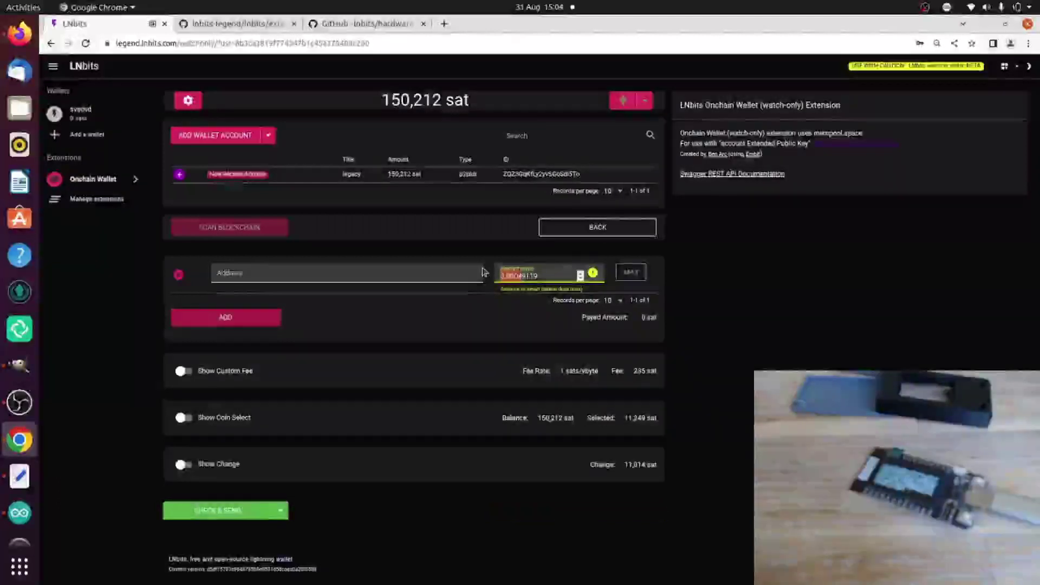
key(BackSpace)
key(BackSpace)
text(9)
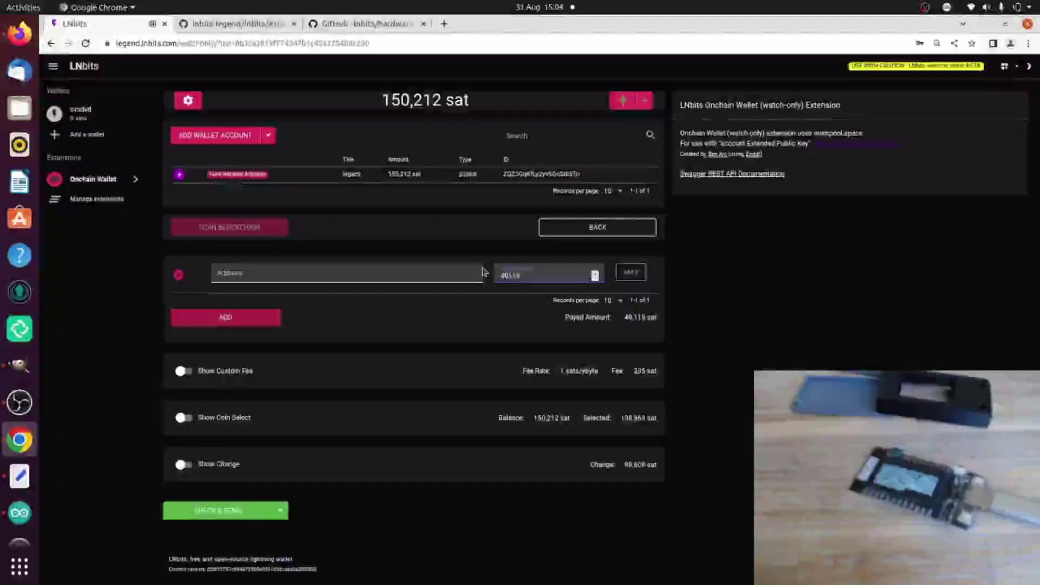
Step: Copy the LunaNode invoice's BTC address and paste it as the payment recipient
key(alt+Tab)
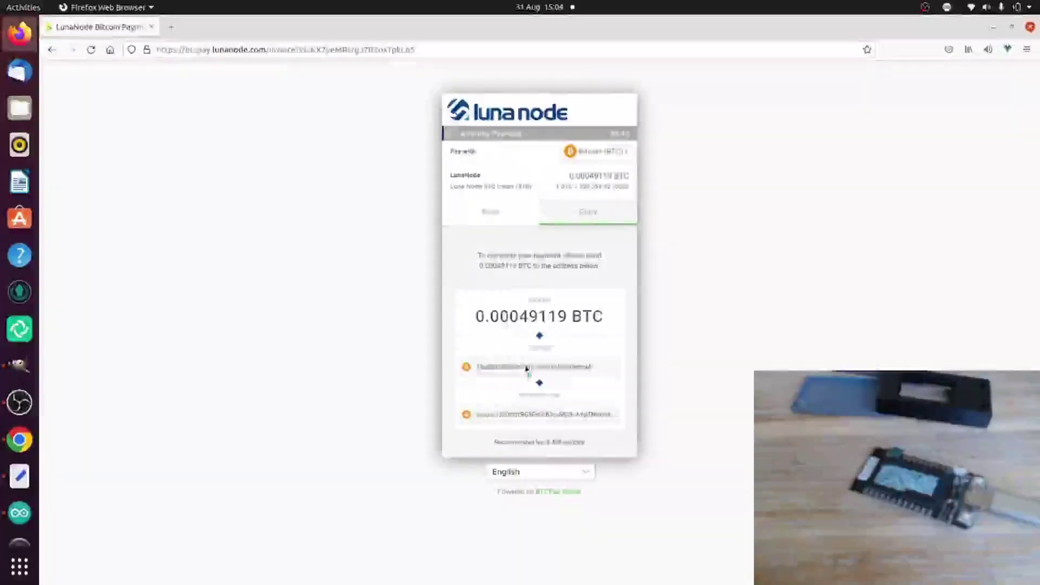
double_click(529, 367)
key(alt+Tab)
click(333, 269)
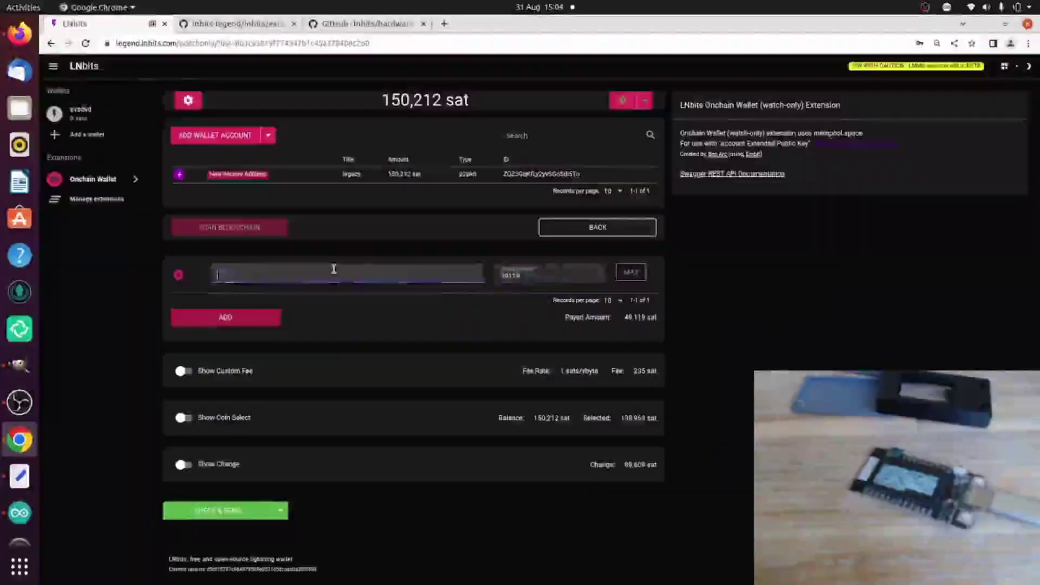
key(ctrl+v)
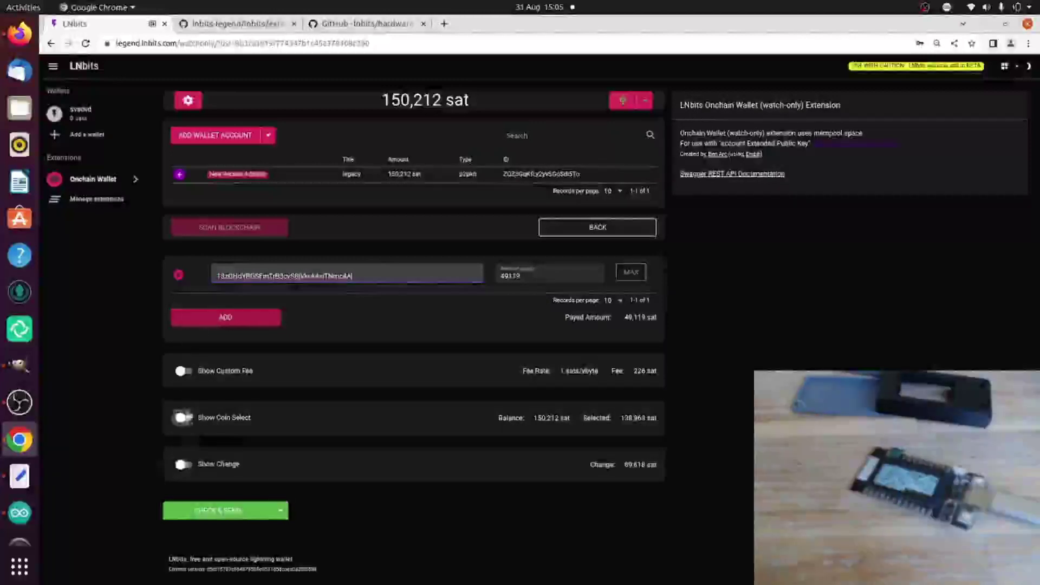
Step: Inspect the custom fee, coin selection and change address sections of the payment
click(185, 372)
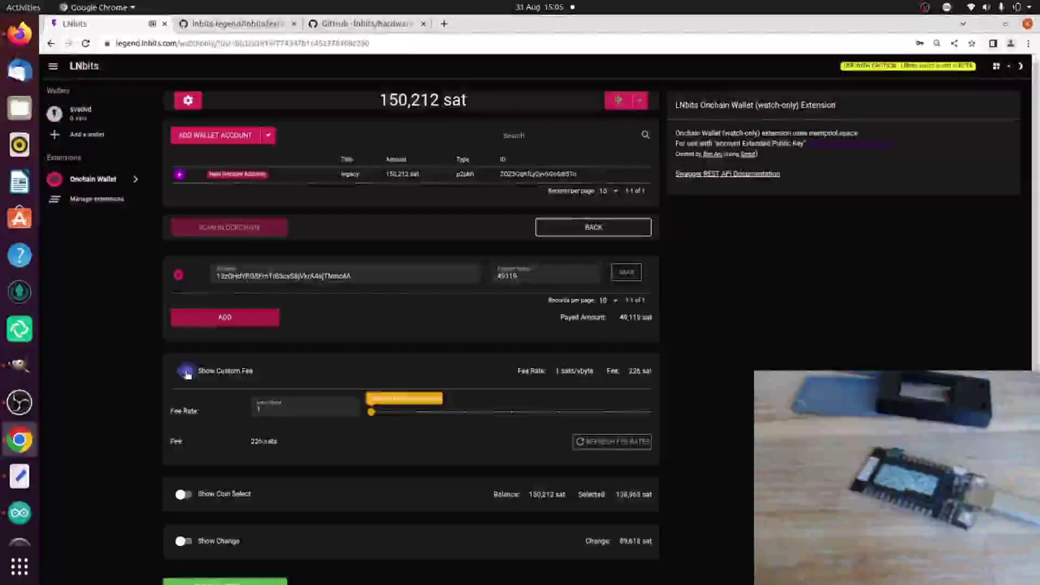
click(185, 372)
click(184, 419)
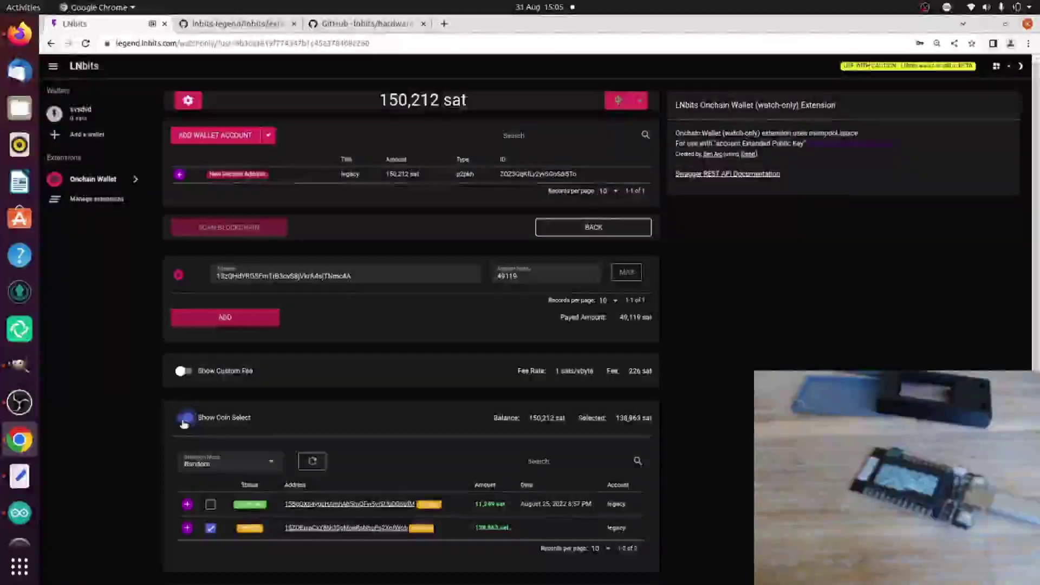
click(184, 421)
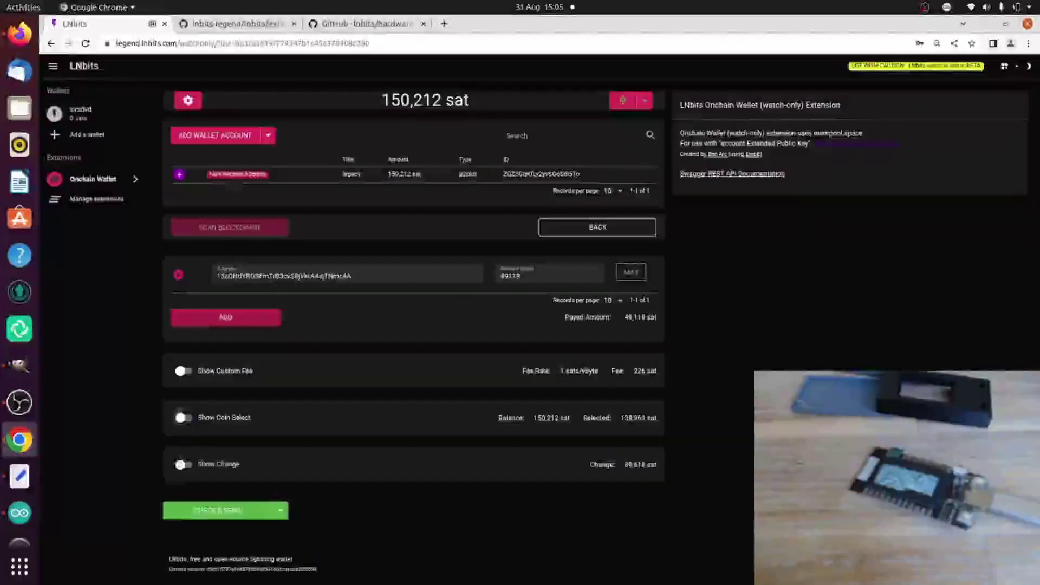
click(181, 464)
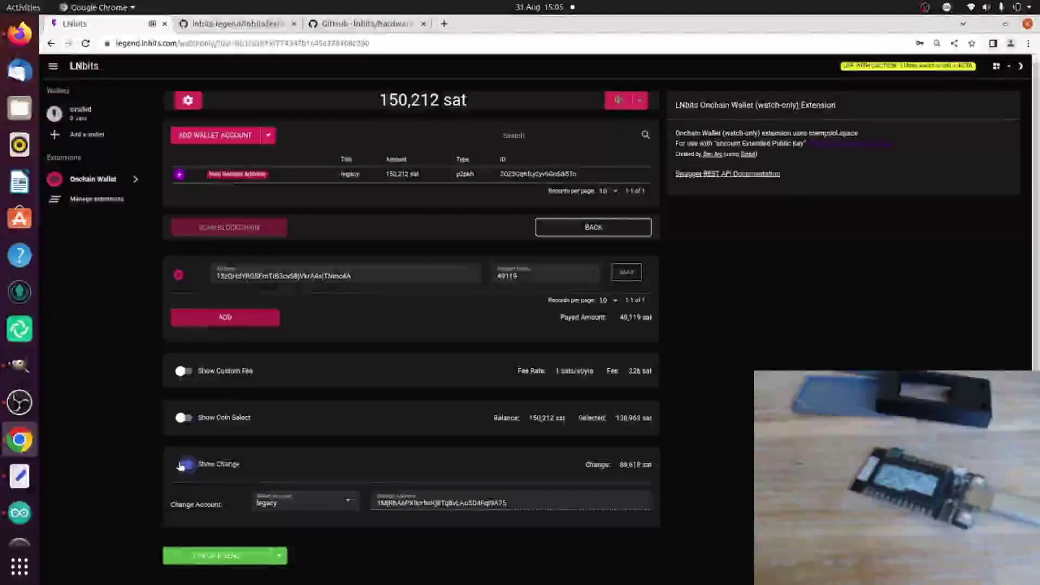
click(180, 464)
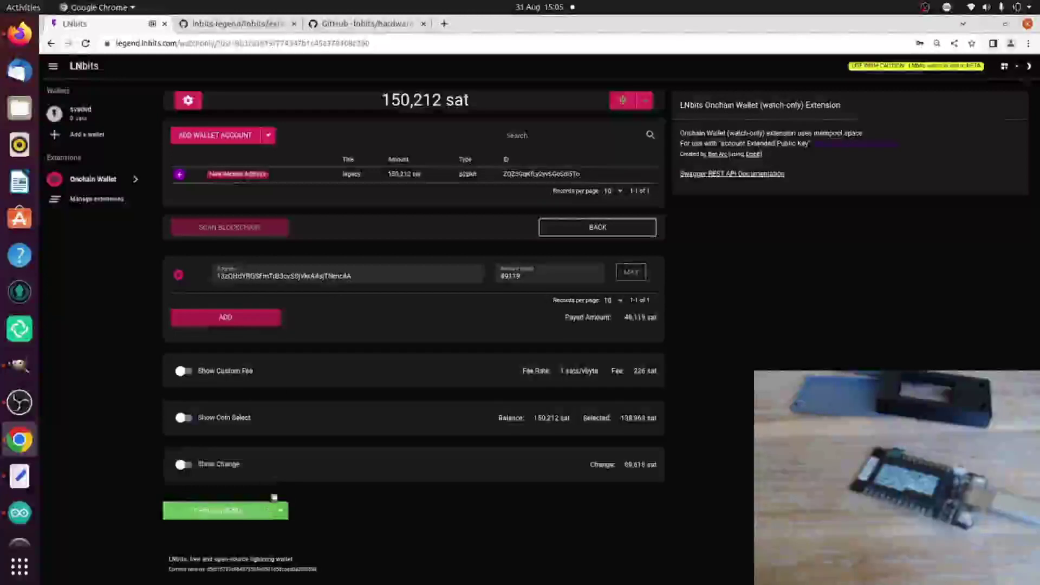
Step: Review the payment and change outputs and fee, confirm on the hardware device, and broadcast the transaction
click(233, 510)
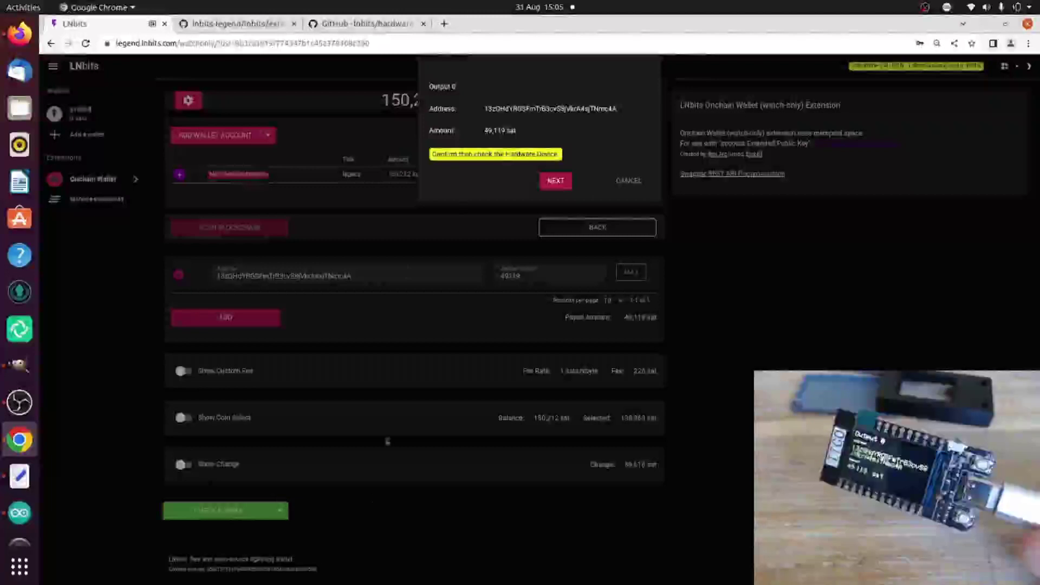
click(547, 178)
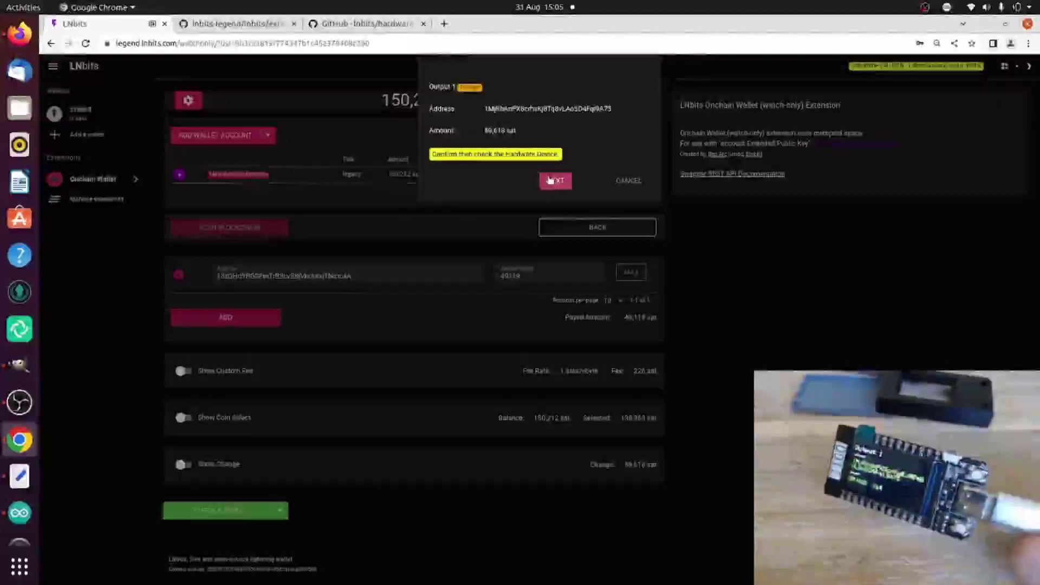
click(549, 180)
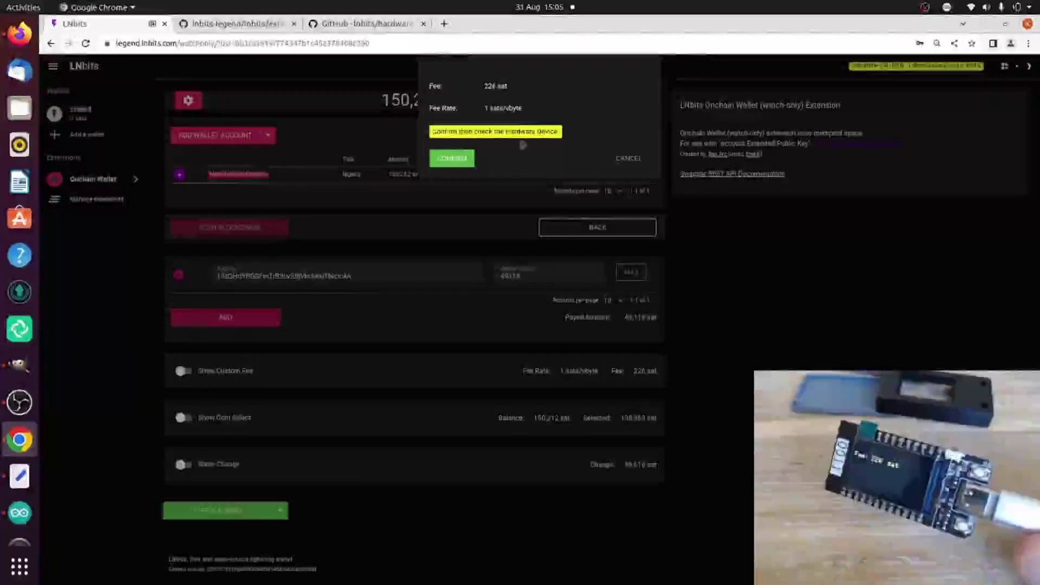
click(468, 166)
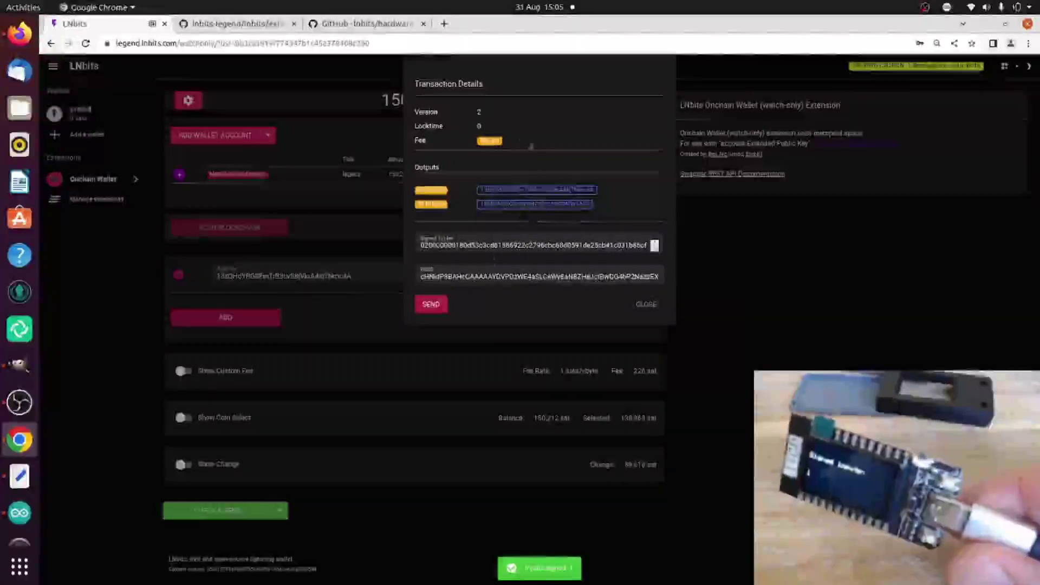
click(432, 305)
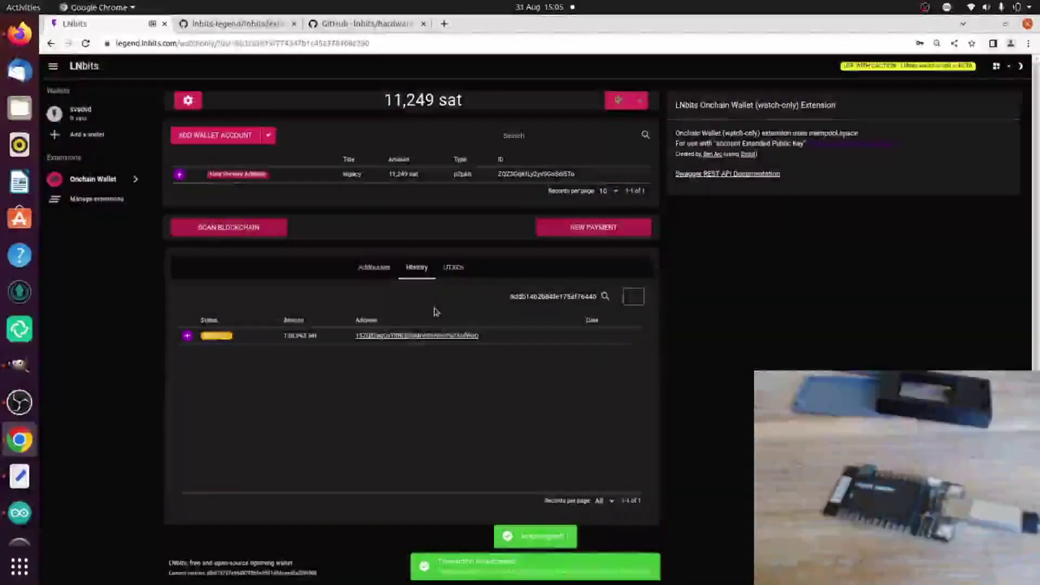
Step: Check that the LunaNode BTCPay invoice for 0.00049119 BTC reads paid, then return to LNbits
key(alt+Tab)
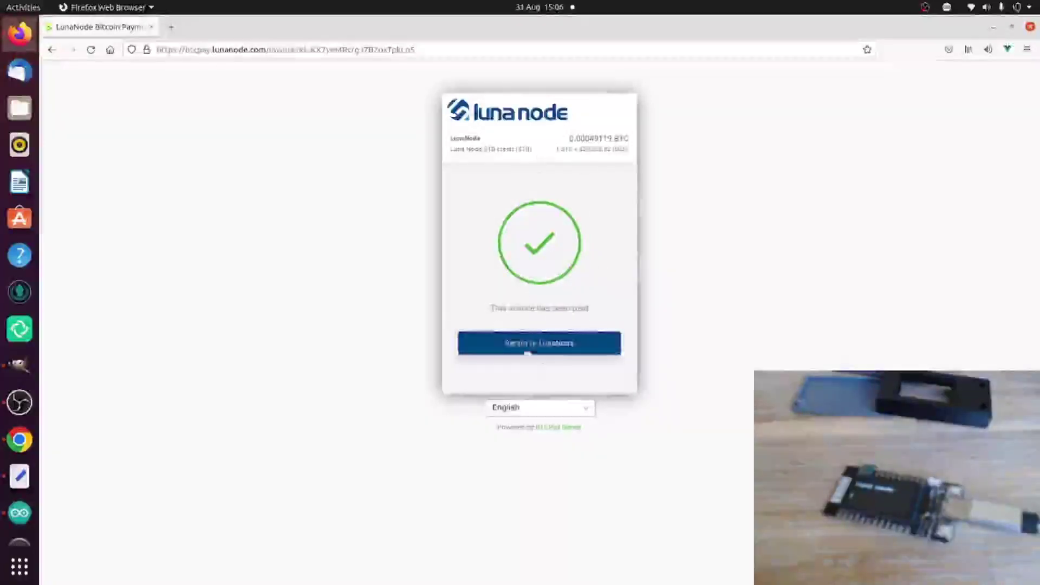
key(alt+Tab)
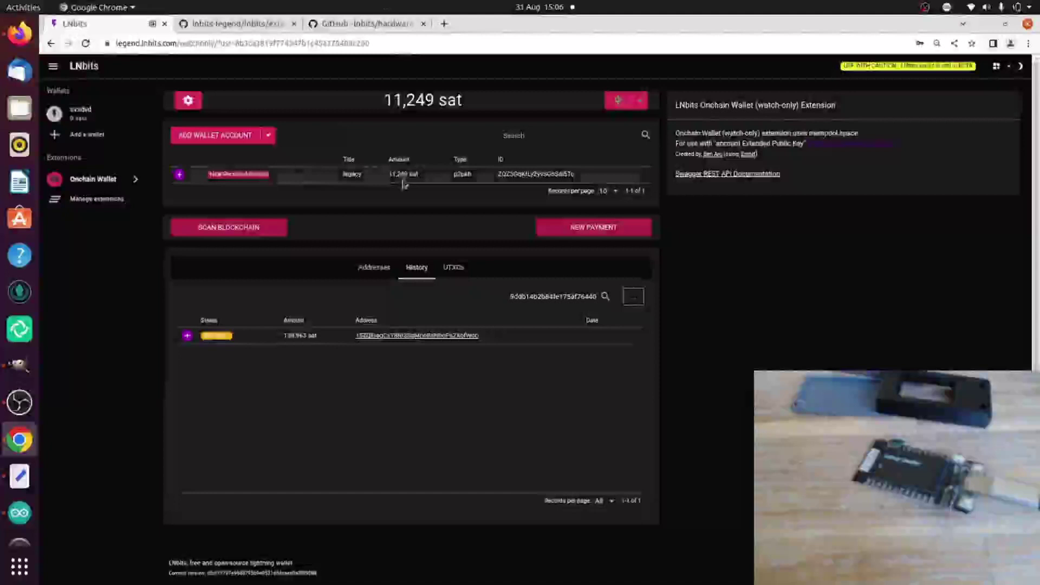
Step: Review the wallet's addresses, UTXOs and history, ending on the two 0-sat legacy addresses
click(373, 267)
click(458, 273)
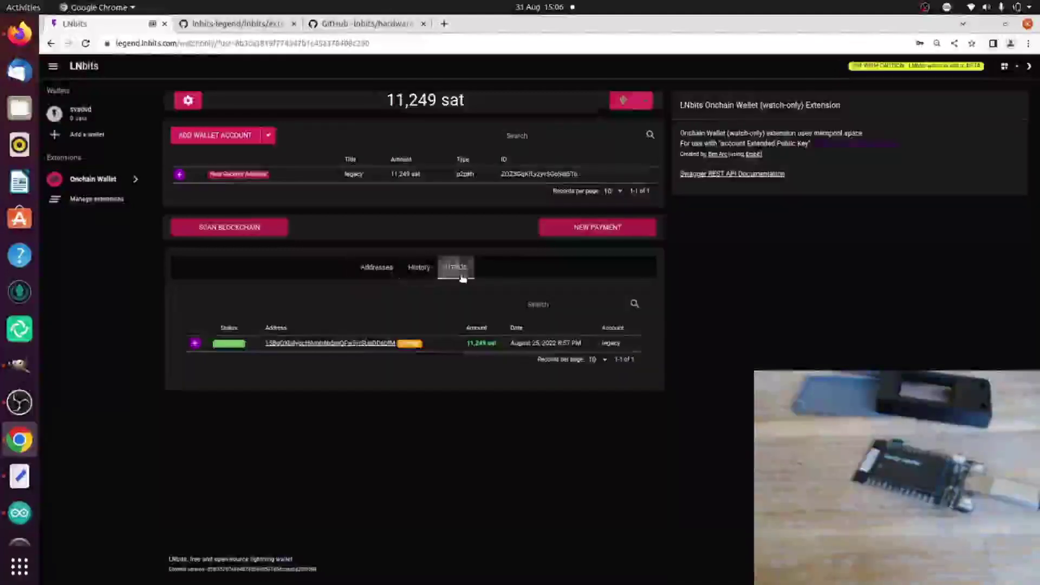
click(426, 275)
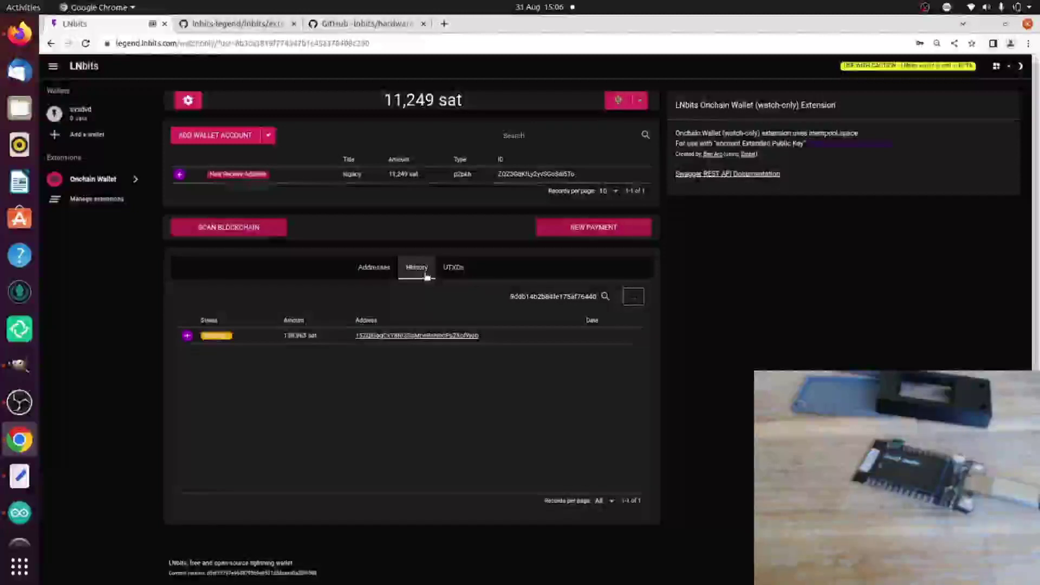
click(377, 268)
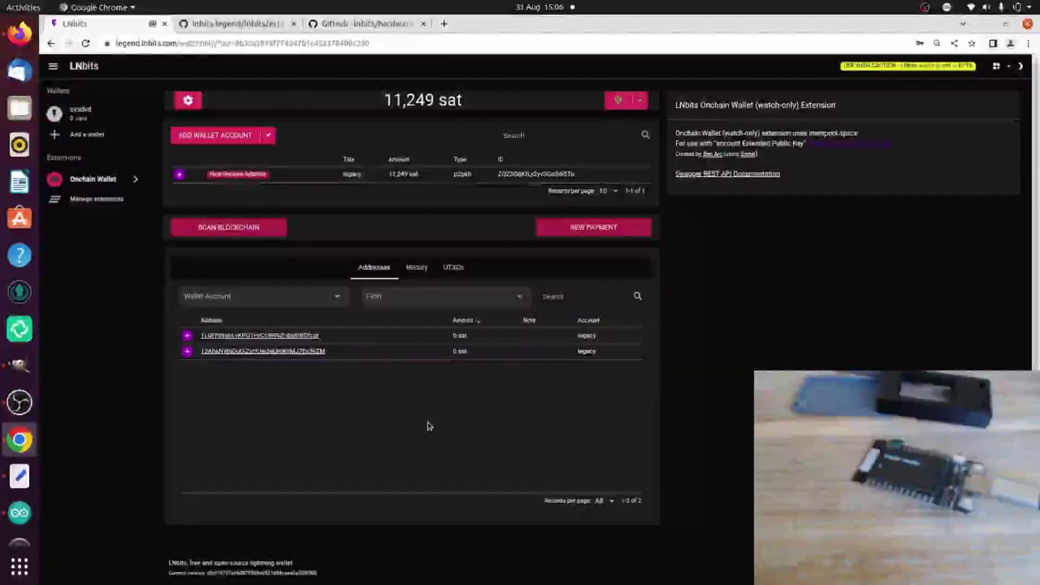